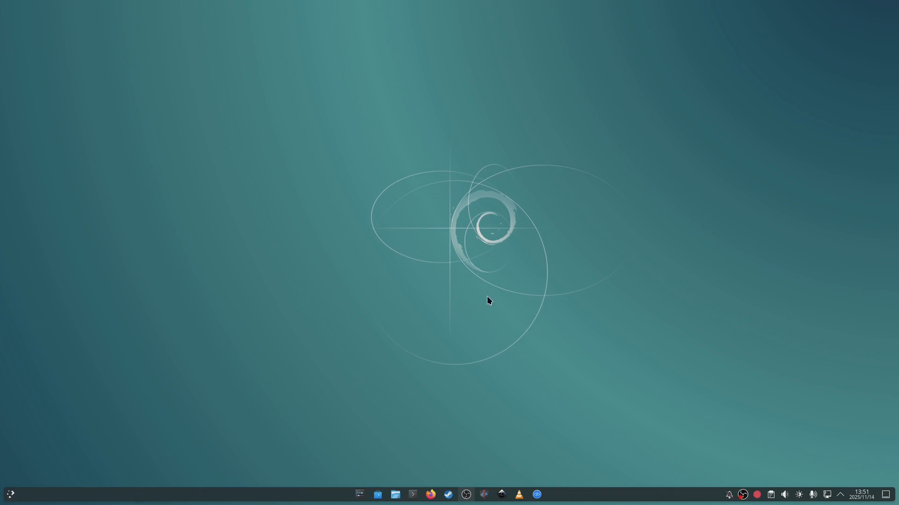
# - Open System Settings, view the About this System page with the Debian software and hardware details, and close it
pyautogui.moveTo(764, 100); pyautogui.dragTo(233, 409)
pyautogui.scroll(-10, 290, 341)
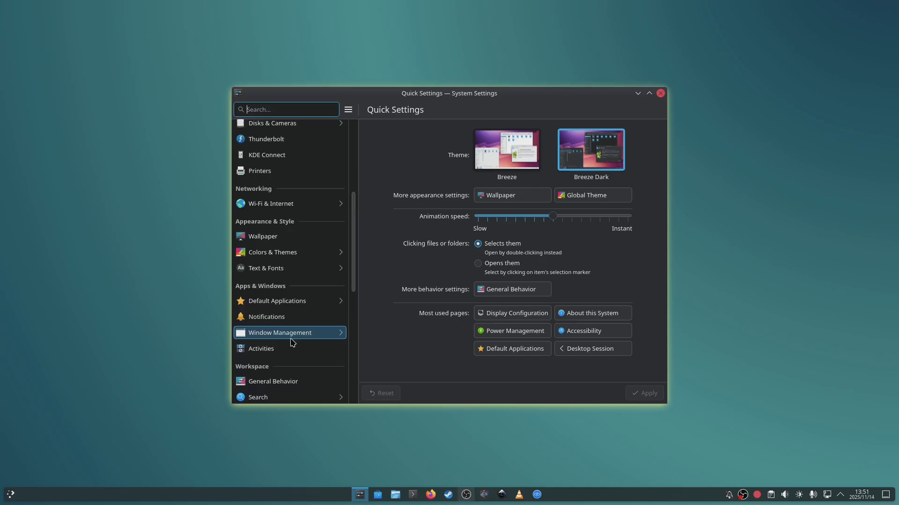
pyautogui.scroll(-2, 288, 356)
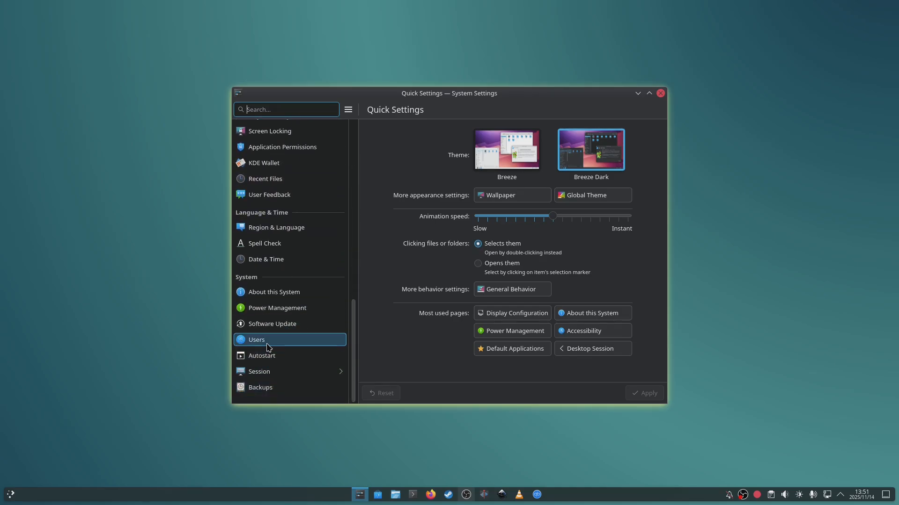
pyautogui.click(264, 299)
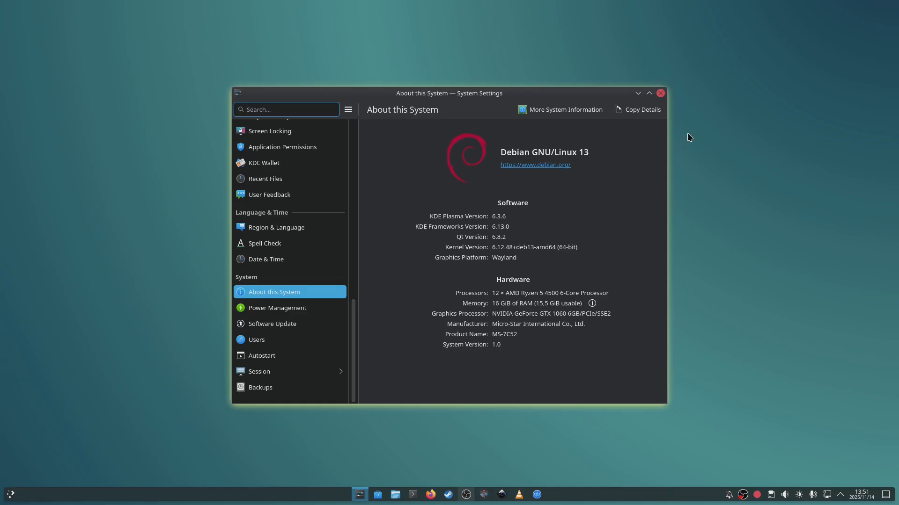
pyautogui.click(661, 93)
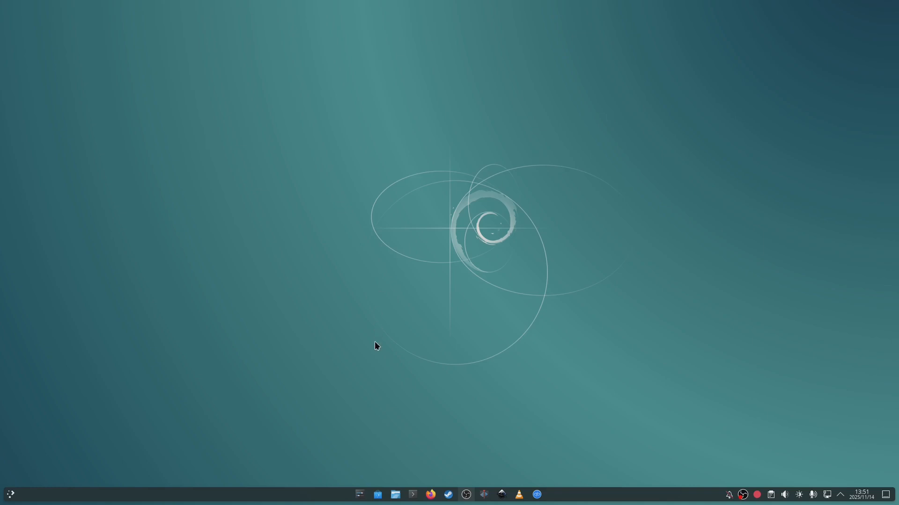
# - Check the Affinity x64.exe, Affinity-ew.yaml and ElementalWarriorWine-x86_64.tar.gz files in the Downloads folder, and minimize the file manager
pyautogui.click(396, 495)
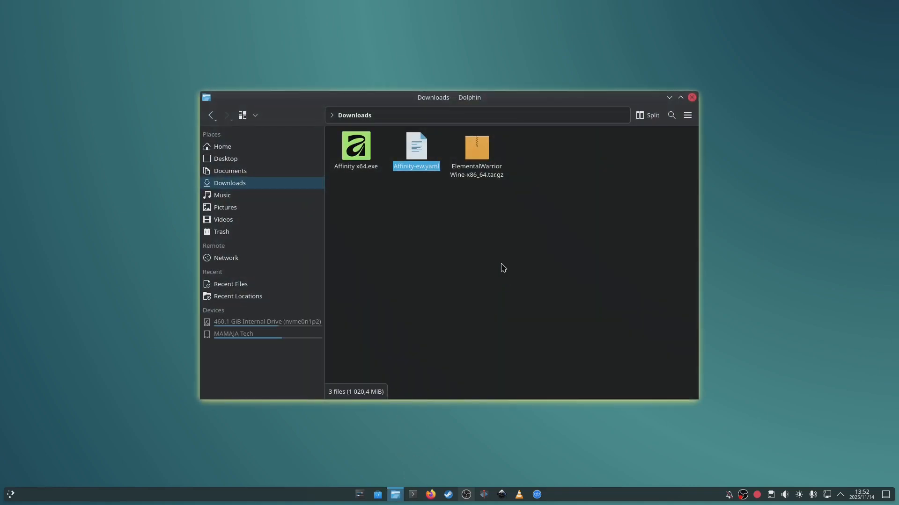
pyautogui.click(356, 168)
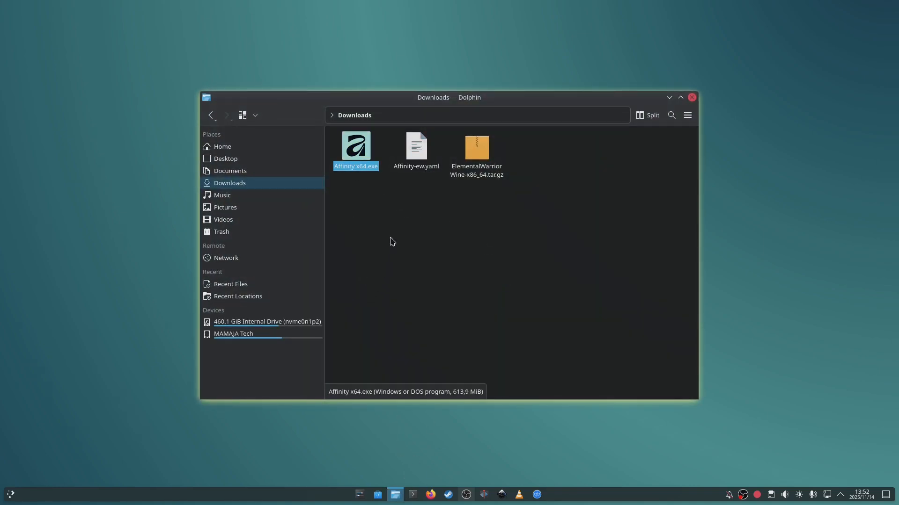
pyautogui.click(416, 168)
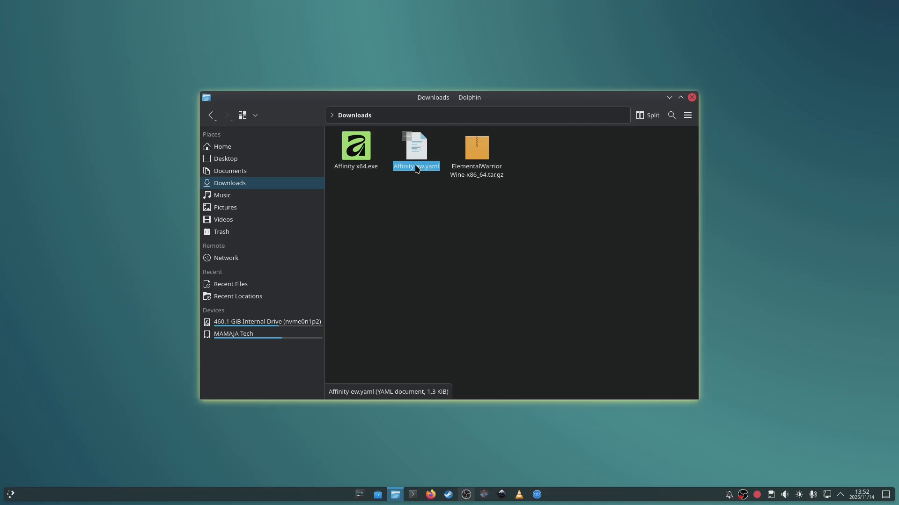
pyautogui.click(480, 177)
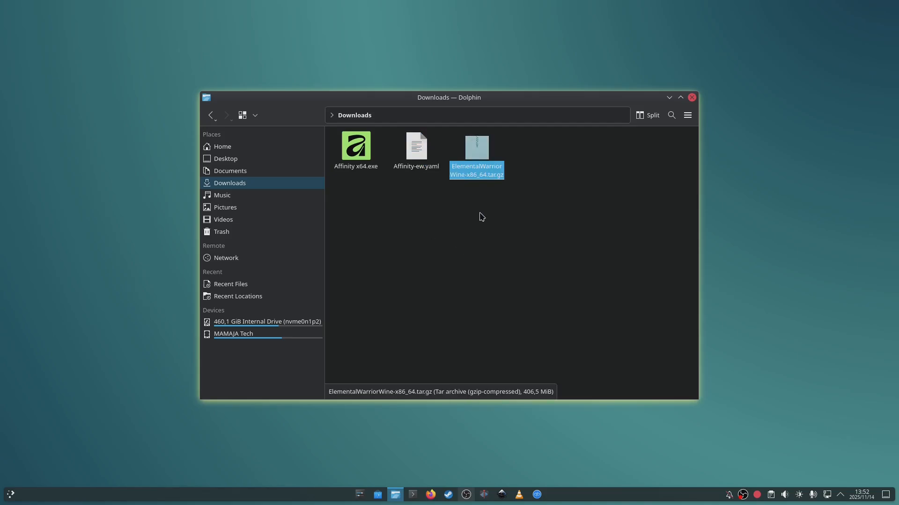
pyautogui.moveTo(505, 197); pyautogui.dragTo(270, 161)
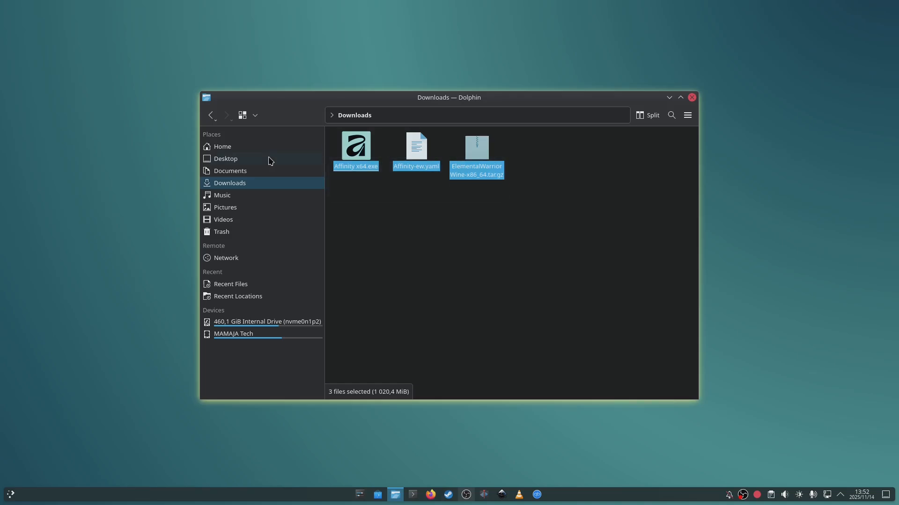
pyautogui.click(669, 98)
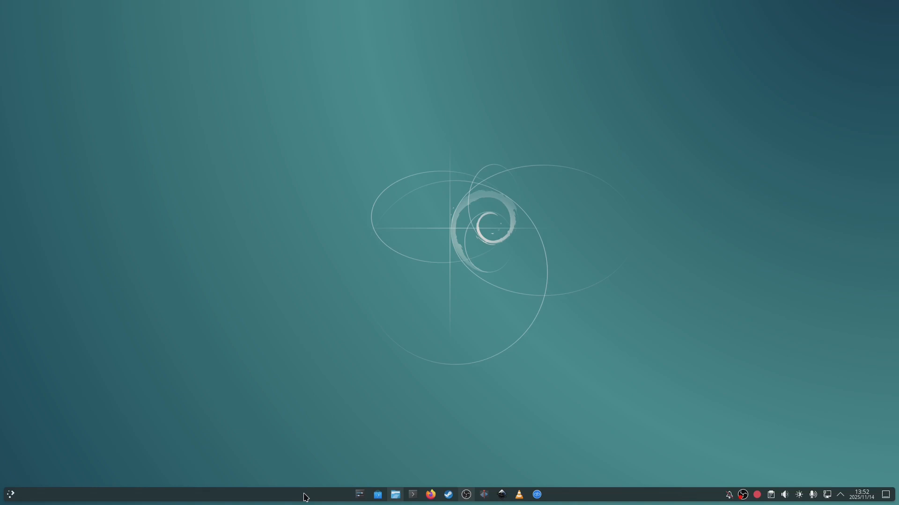
# - Run "sudo apt install lutris" in Konsole, enter the sudo password and accept the package installation
pyautogui.click(411, 496)
pyautogui.moveTo(410, 498)
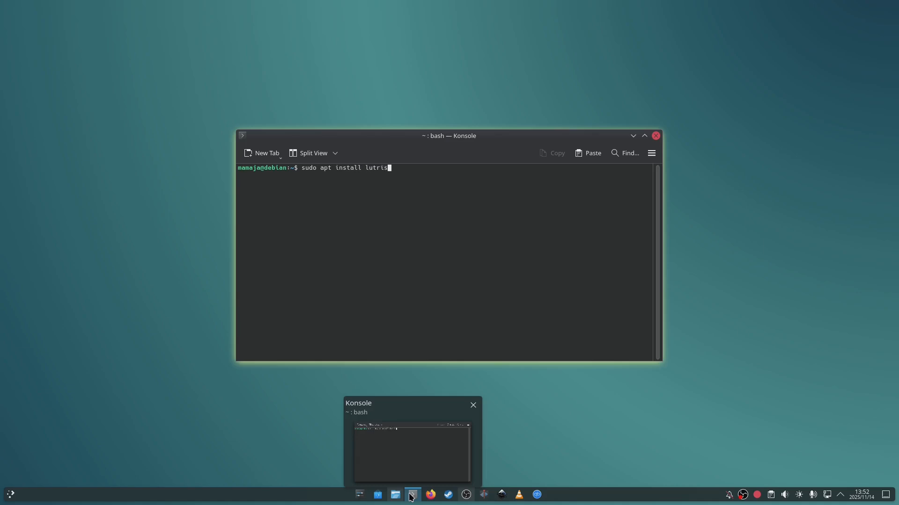
pyautogui.press('Return')
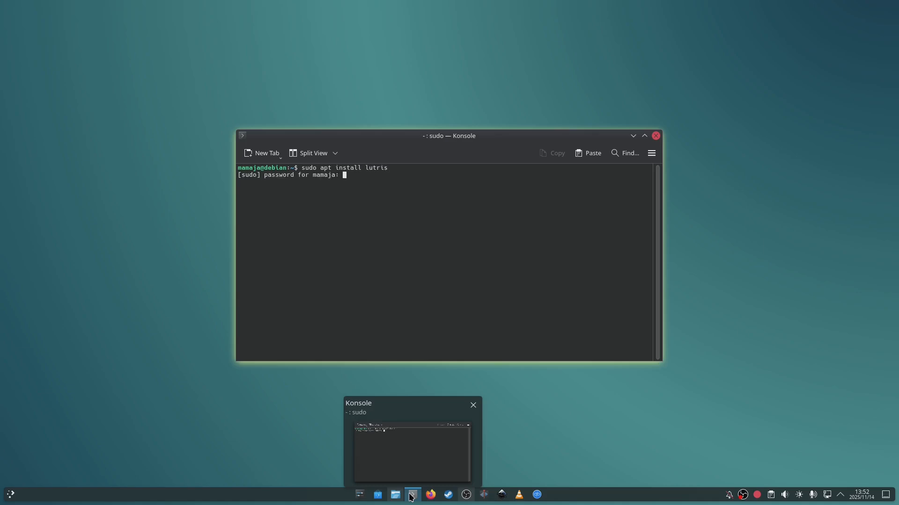
pyautogui.press('Return')
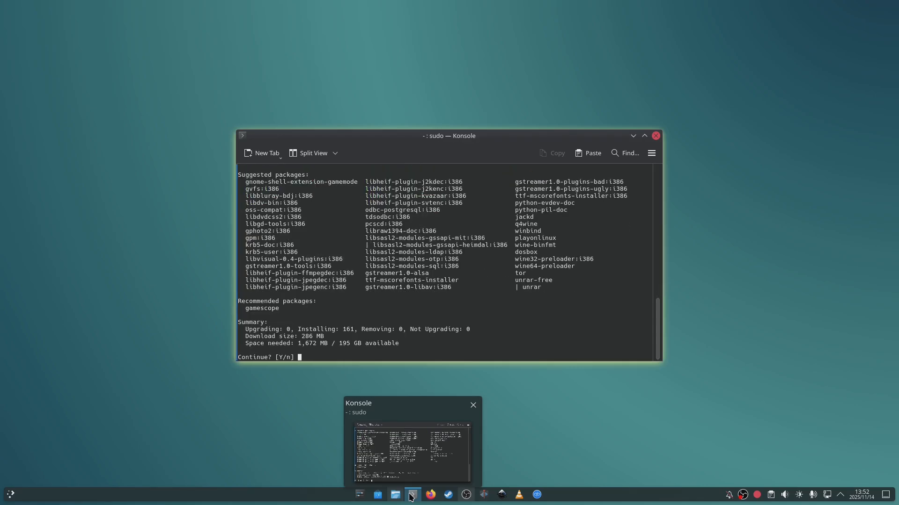
pyautogui.press('Return')
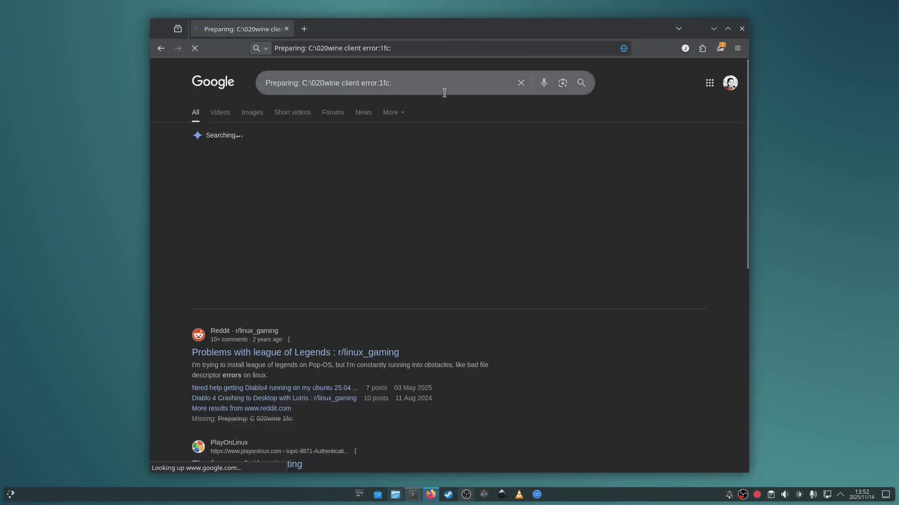
pyautogui.hotkey('alt', 'Left')
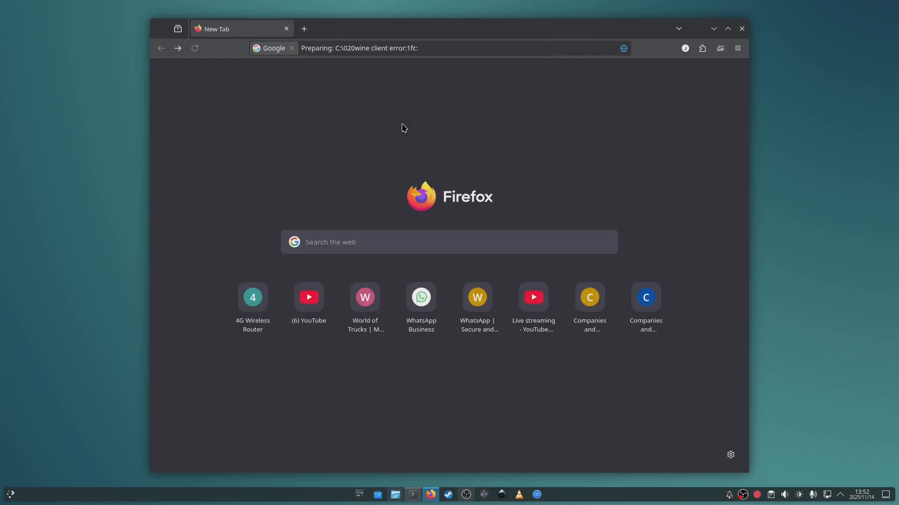
pyautogui.click(322, 303)
pyautogui.hotkey('alt', 'Left')
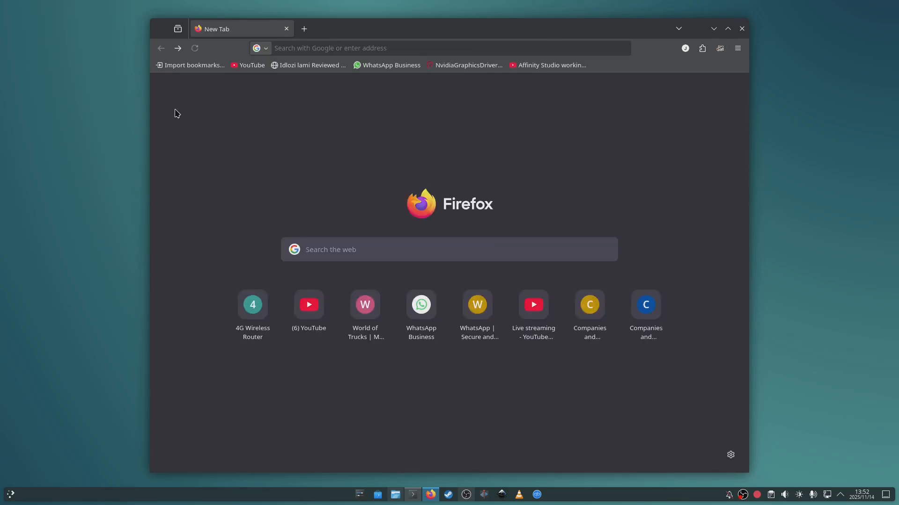
# - Open the bookmarked Affinity Studio on Linux video in Firefox, expand its description and follow the install script link
pyautogui.click(542, 70)
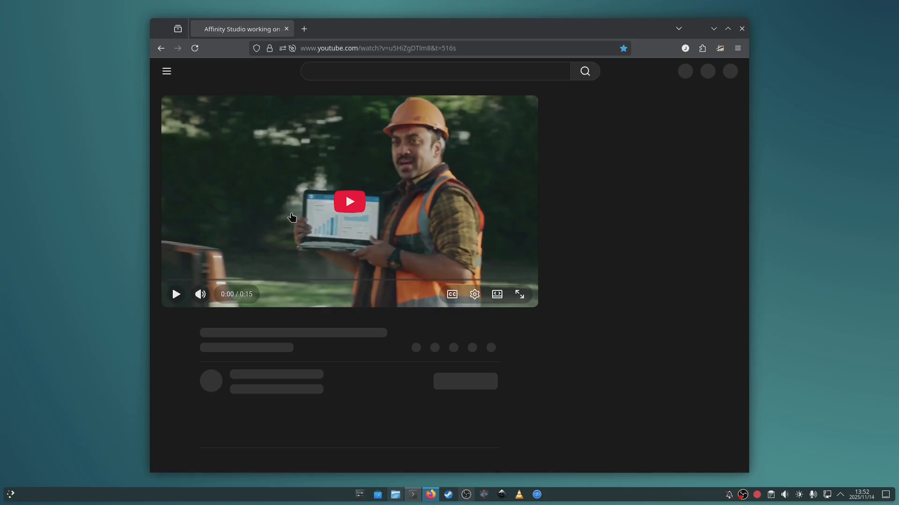
pyautogui.scroll(-2, 287, 224)
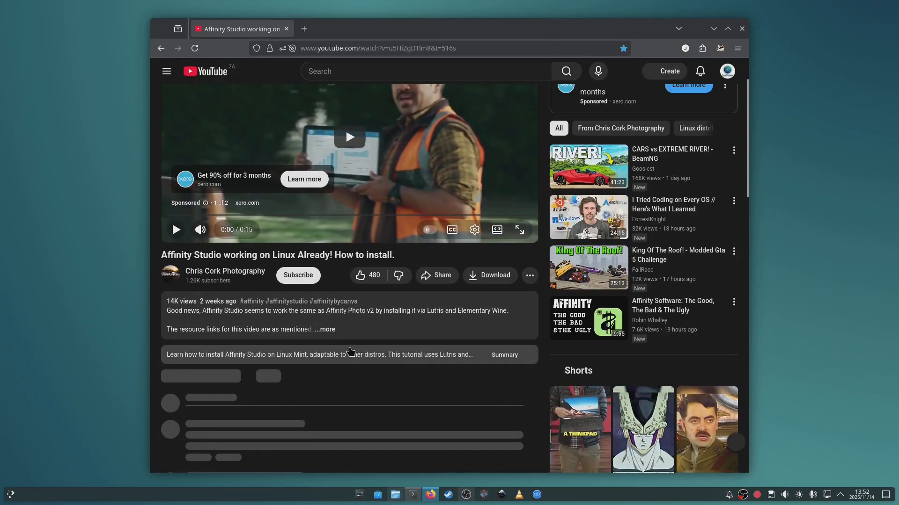
pyautogui.click(279, 334)
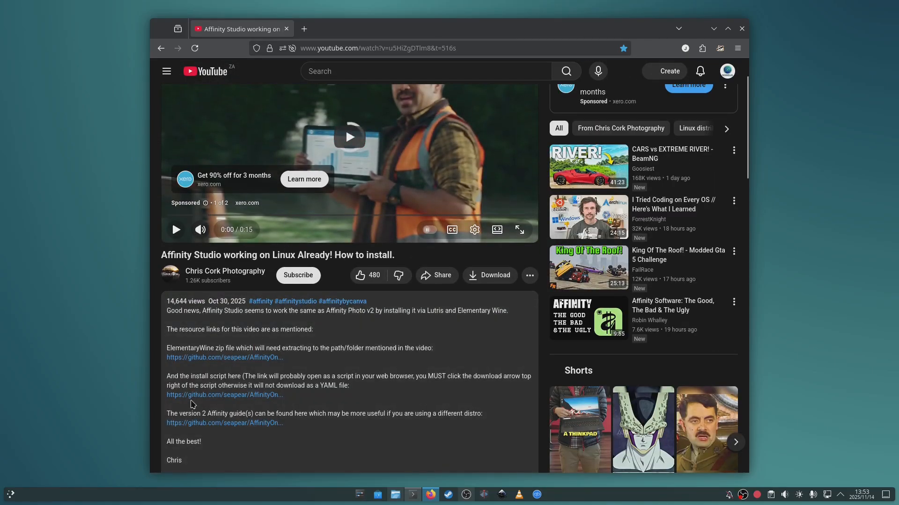
pyautogui.click(192, 397)
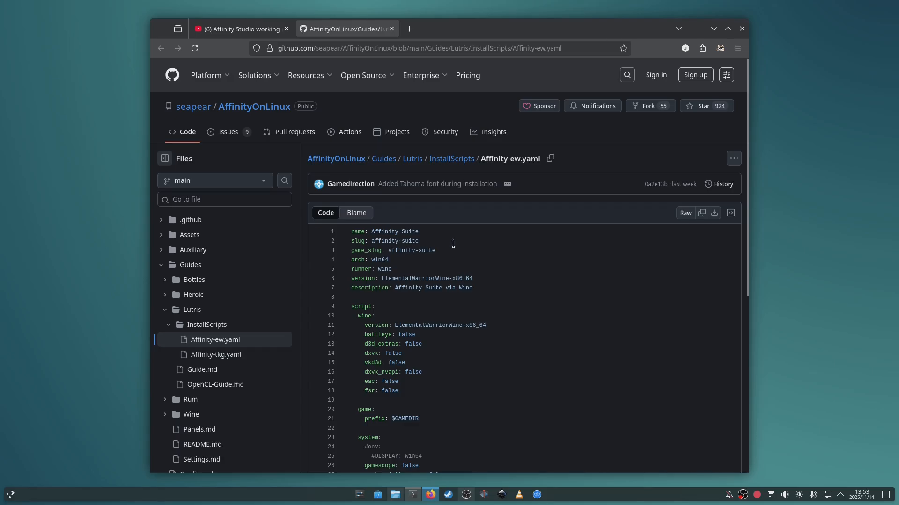
# - Read through the Affinity-ew.yaml install script on its GitHub page
pyautogui.scroll(-5, 341, 197)
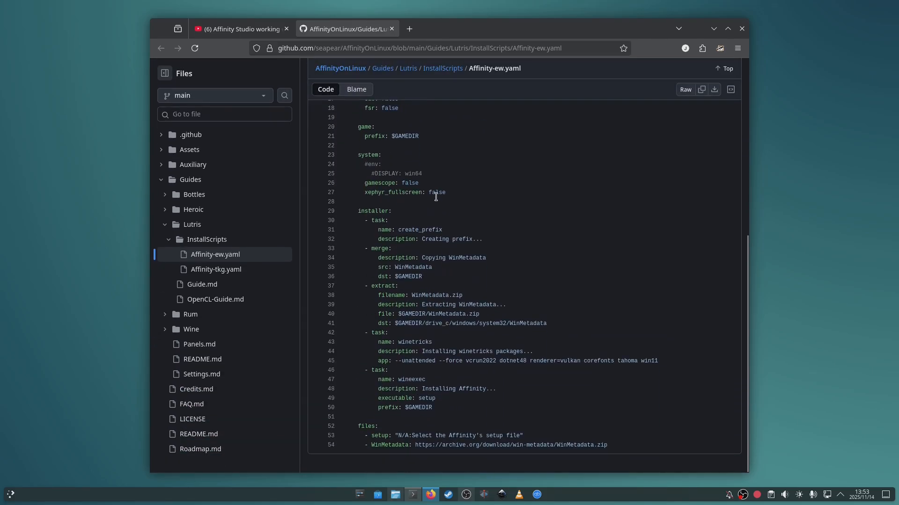
pyautogui.scroll(5, 488, 254)
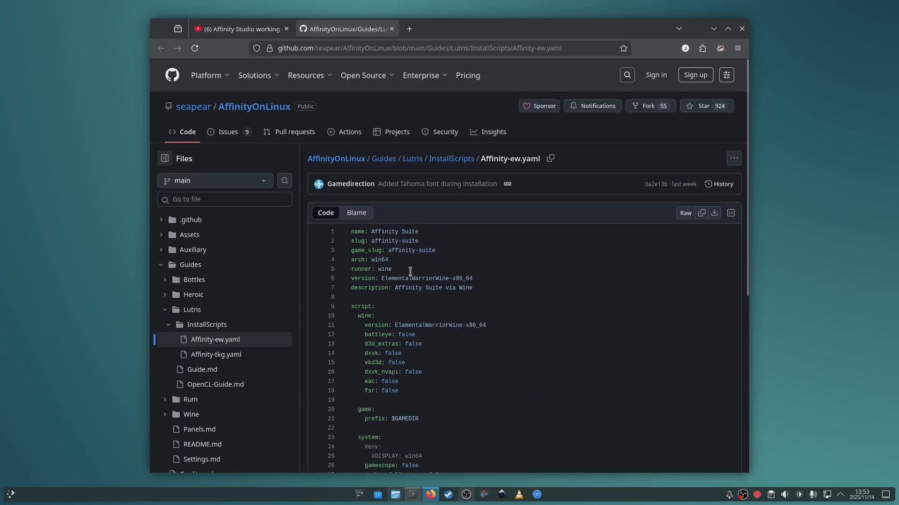
pyautogui.scroll(-5, 395, 257)
pyautogui.scroll(5, 392, 260)
# - Check the downloaded Affinity-ew.yaml file in the Downloads folder, and close the file manager and the browser
pyautogui.click(394, 495)
pyautogui.click(407, 243)
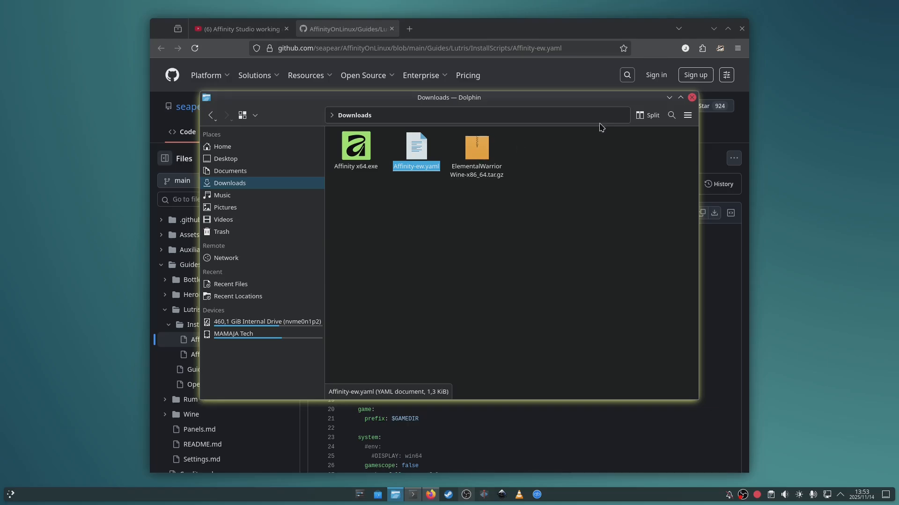
pyautogui.click(691, 98)
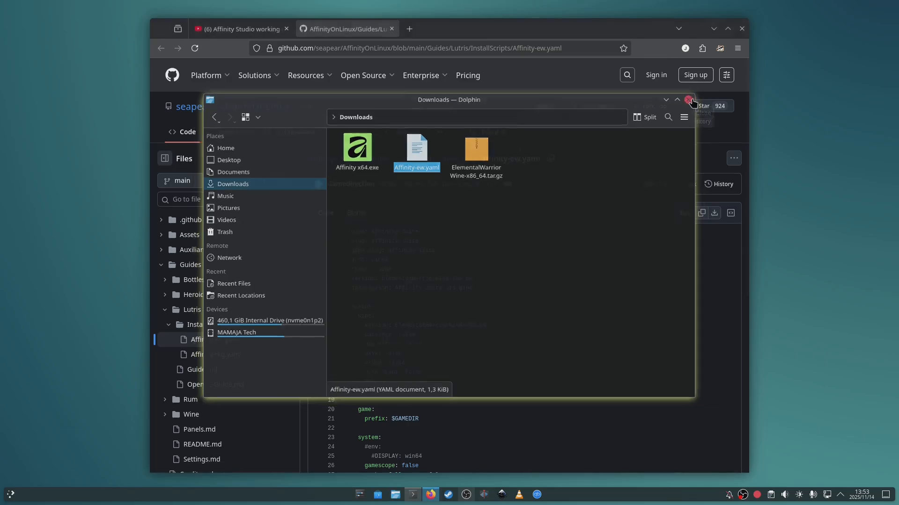
pyautogui.click(742, 28)
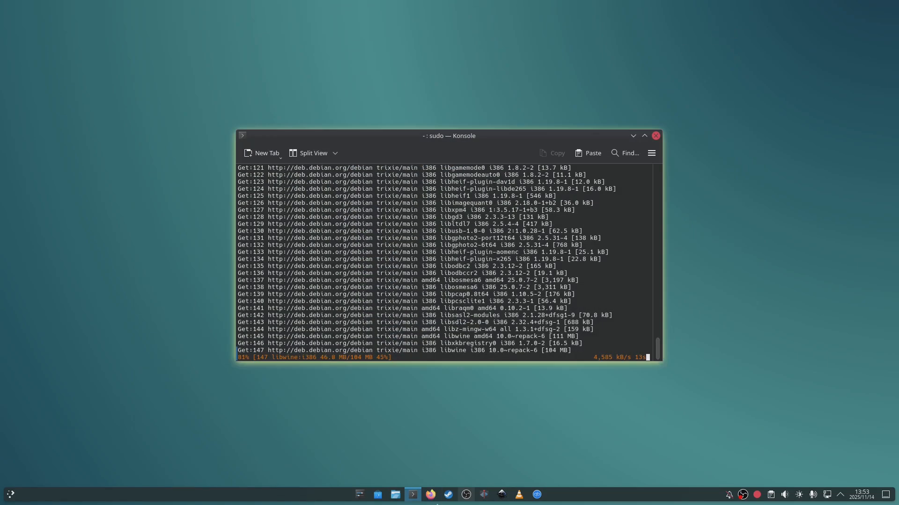
# - Reopen the Downloads folder beside the terminal and open ElementalWarriorWine-x86_64.tar.gz with Ark
pyautogui.click(395, 495)
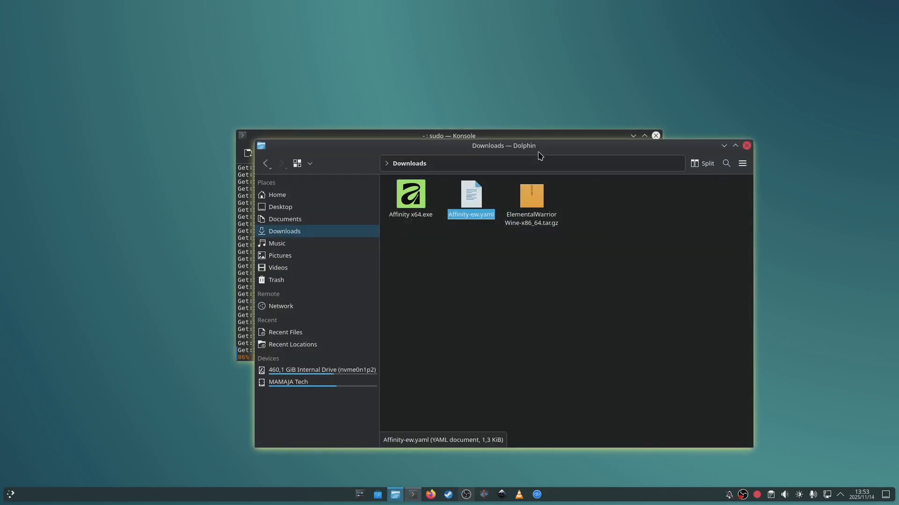
pyautogui.moveTo(539, 155); pyautogui.dragTo(669, 122)
pyautogui.click(665, 187)
pyautogui.rightClick(670, 190)
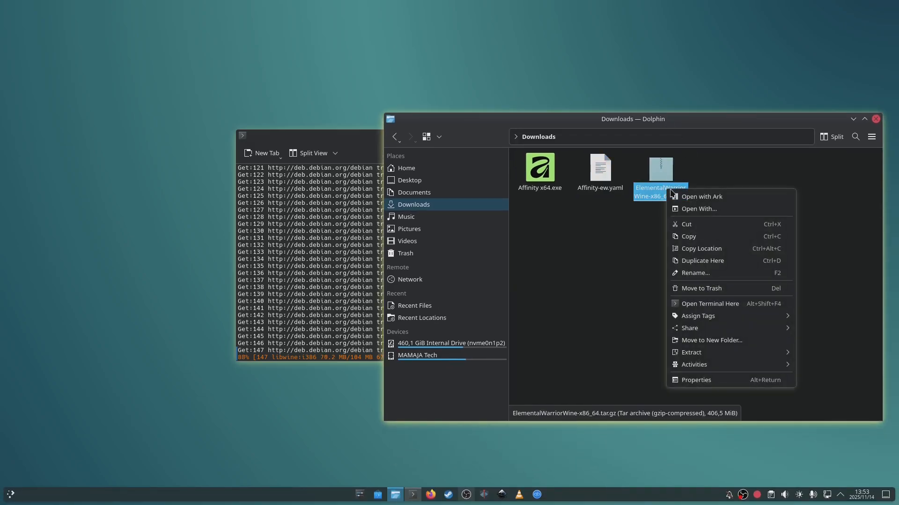
pyautogui.click(693, 200)
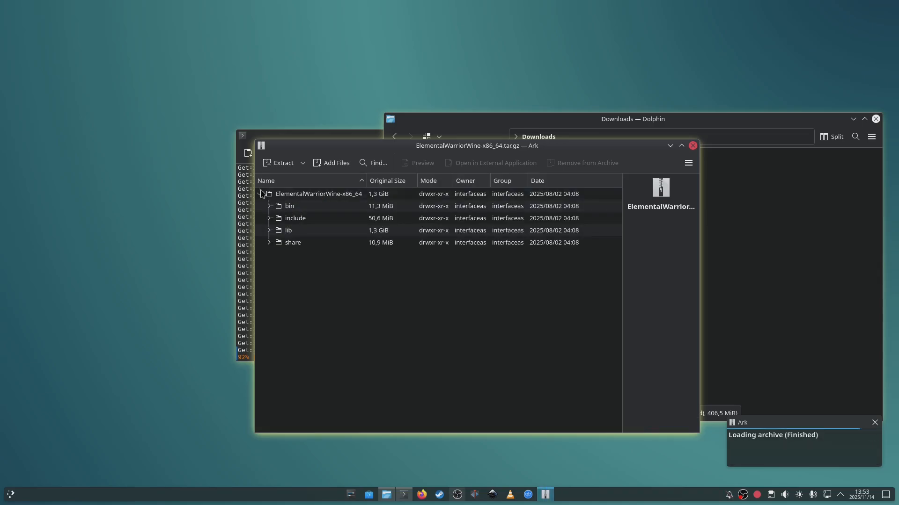
# - Extract the ElementalWarriorWine-x86_64 folder from the archive into Downloads, close the archive and select the extracted folder
pyautogui.click(261, 196)
pyautogui.moveTo(316, 198); pyautogui.dragTo(791, 330)
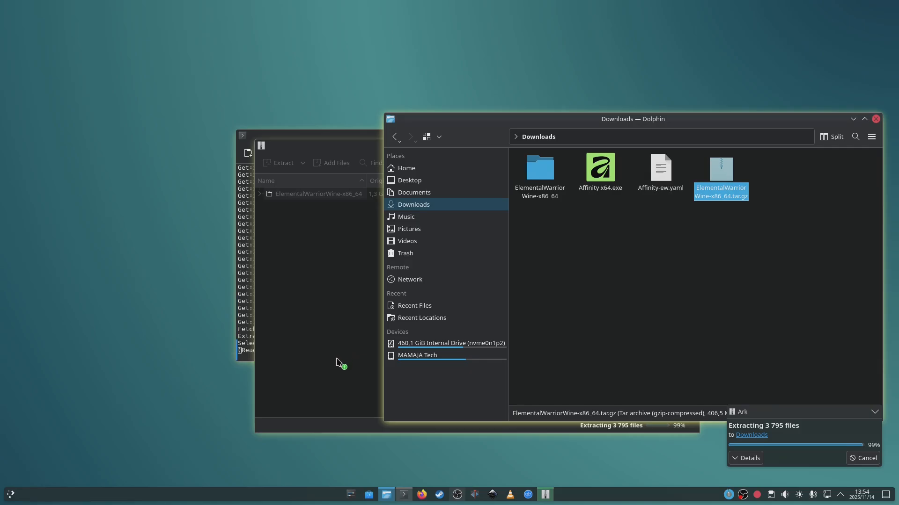
pyautogui.click(333, 383)
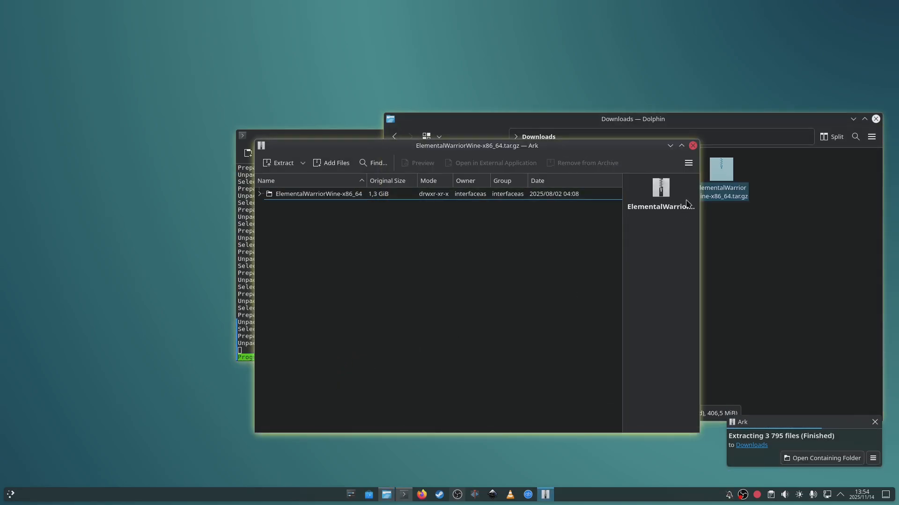
pyautogui.click(693, 146)
pyautogui.click(549, 203)
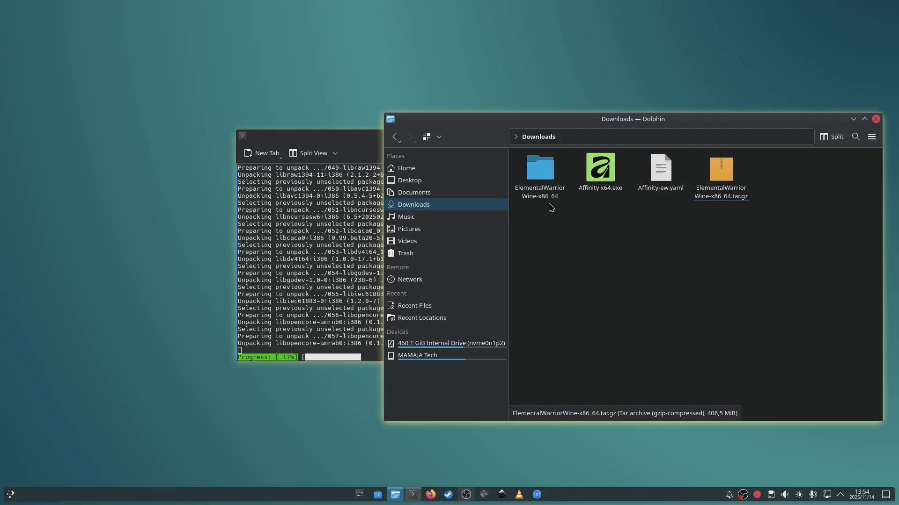
pyautogui.click(547, 182)
# - Move the terminal clear of the file manager, close it, and launch Lutris from the installed games
pyautogui.moveTo(284, 155); pyautogui.dragTo(49, 160)
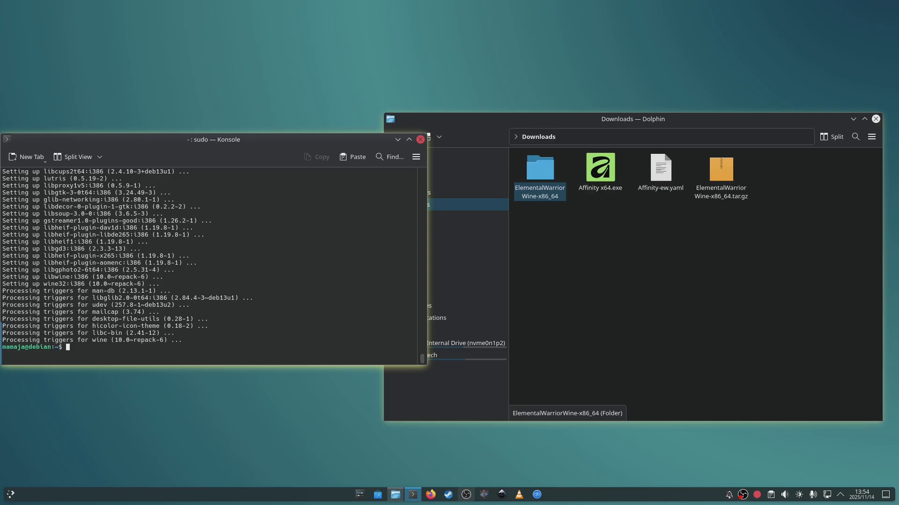
pyautogui.click(420, 139)
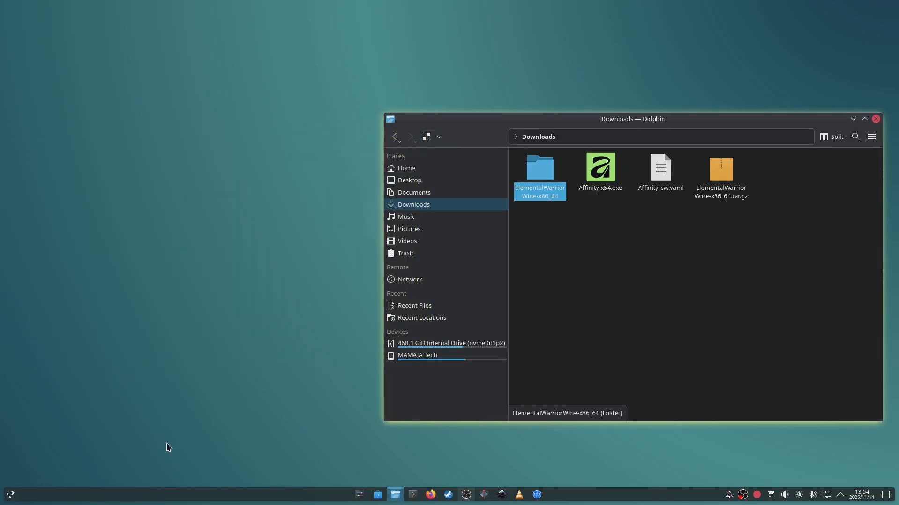
pyautogui.click(9, 497)
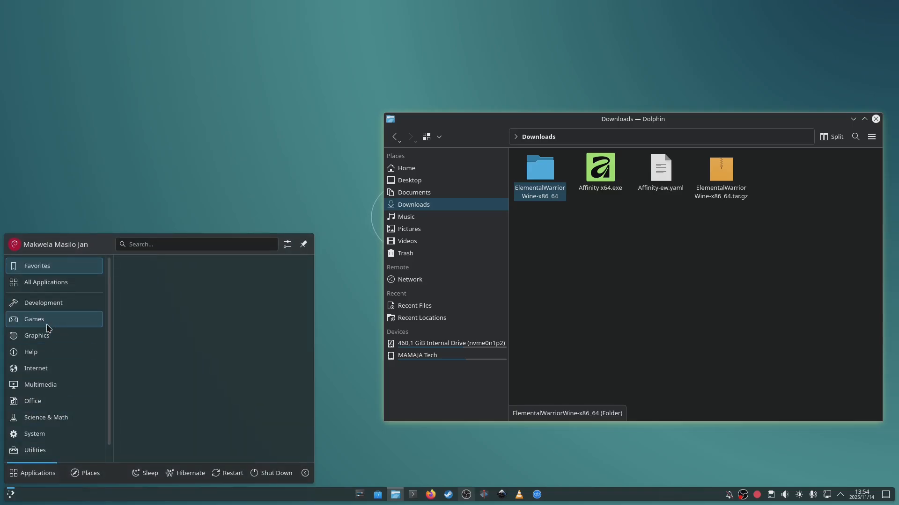
pyautogui.moveTo(48, 318)
pyautogui.click(165, 265)
pyautogui.rightClick(169, 268)
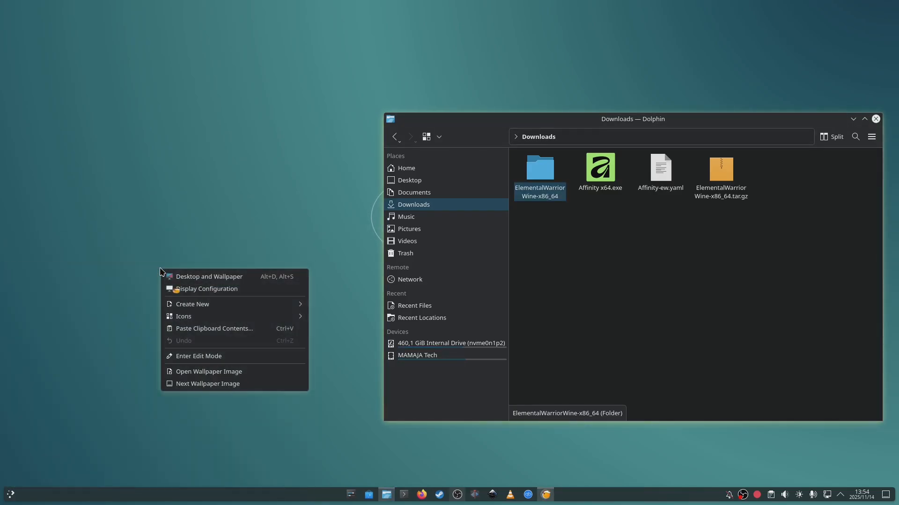
# - Pin Lutris to the task manager, move its window off the Downloads files and view the Linux platform and Wine runner lists
pyautogui.rightClick(546, 495)
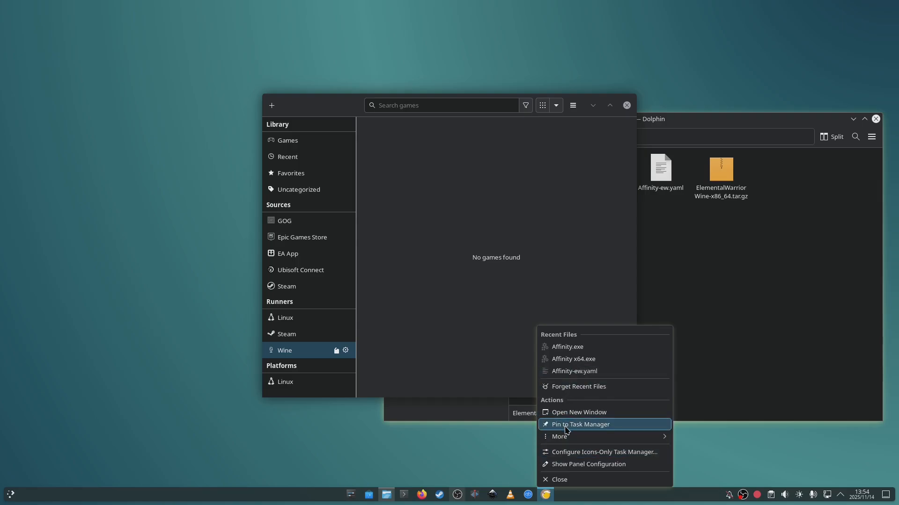
pyautogui.click(566, 426)
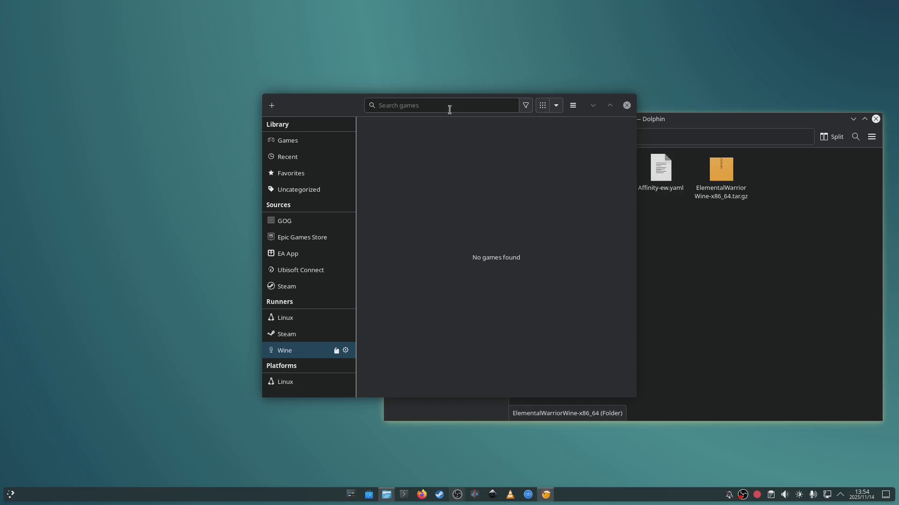
pyautogui.moveTo(344, 112); pyautogui.dragTo(206, 89)
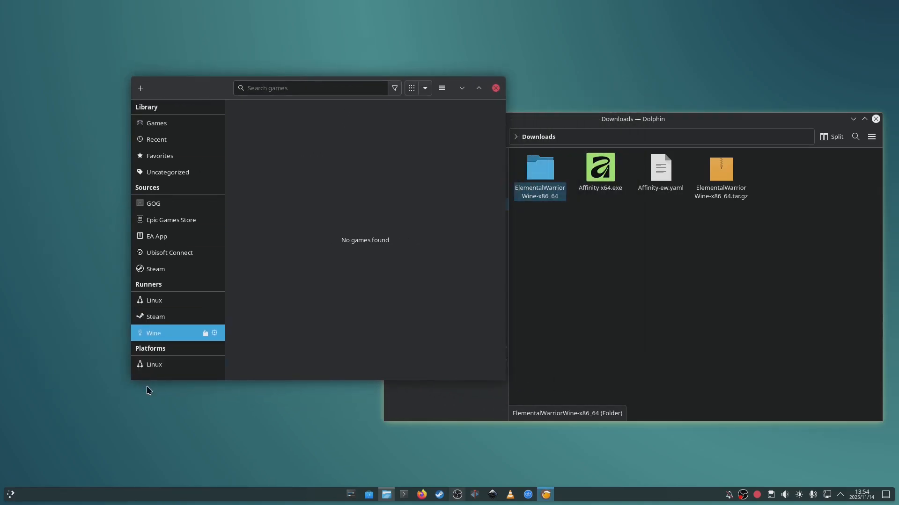
pyautogui.click(155, 370)
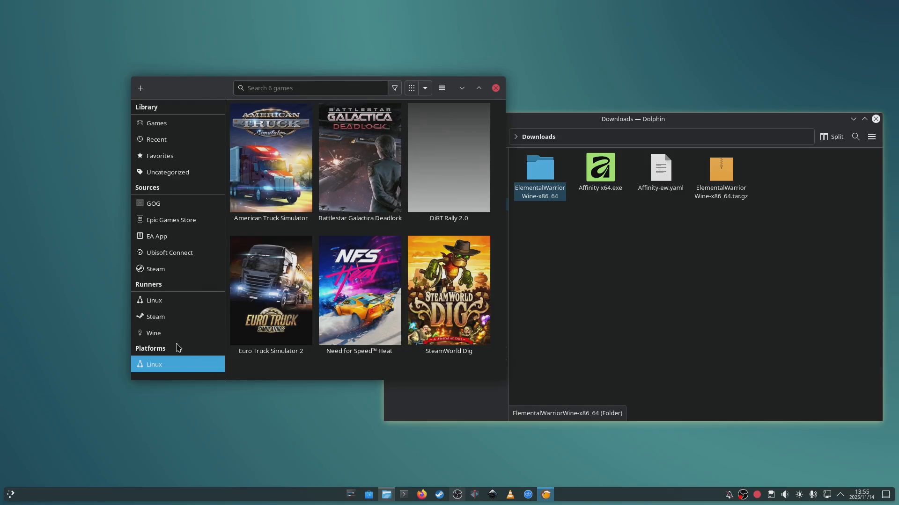
pyautogui.click(158, 335)
# - Cut the extracted ElementalWarriorWine-x86_64 folder from Downloads
pyautogui.click(673, 280)
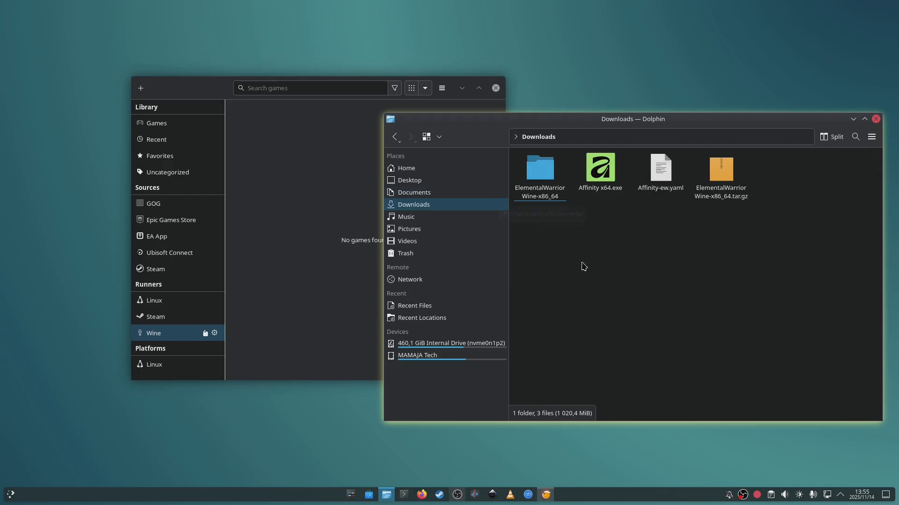
pyautogui.click(536, 202)
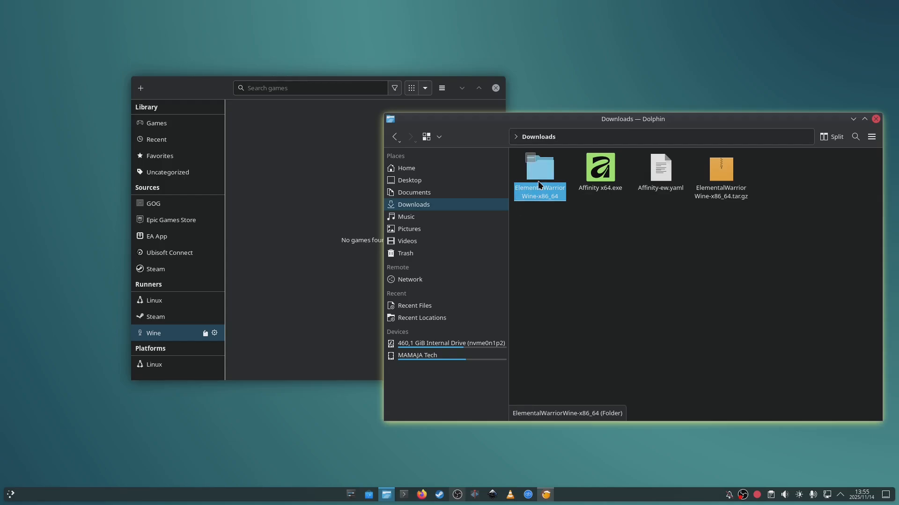
pyautogui.rightClick(539, 174)
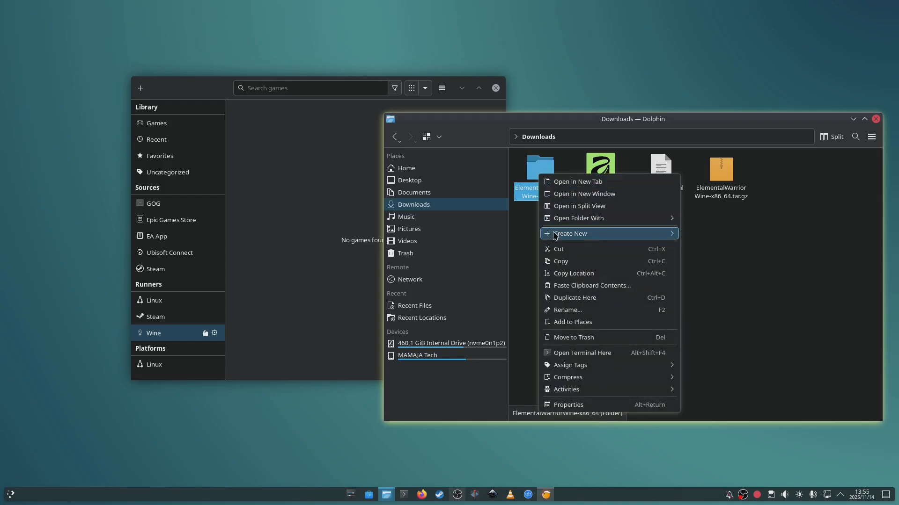
pyautogui.click(555, 250)
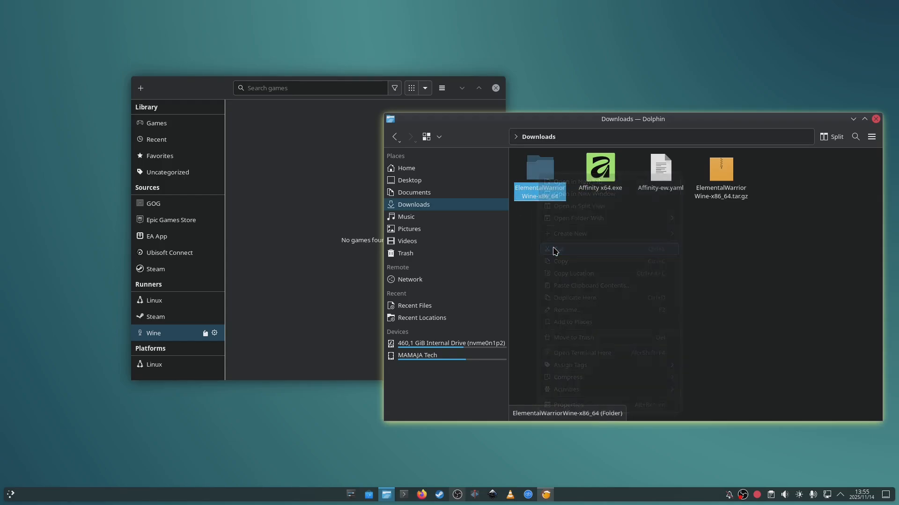
# - Move the Lutris window beside the file manager, show hidden files in Home and open .local/share/lutris/runners
pyautogui.click(403, 171)
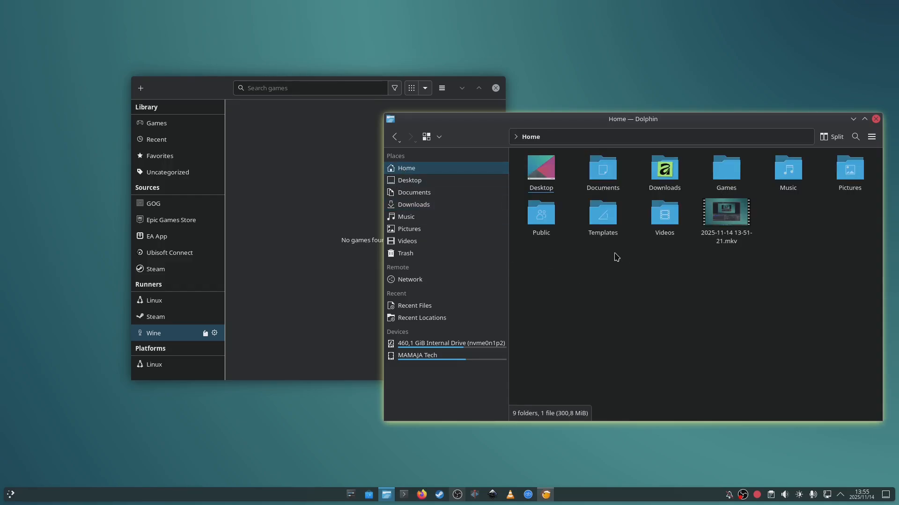
pyautogui.moveTo(188, 92); pyautogui.dragTo(60, 102)
pyautogui.click(660, 322)
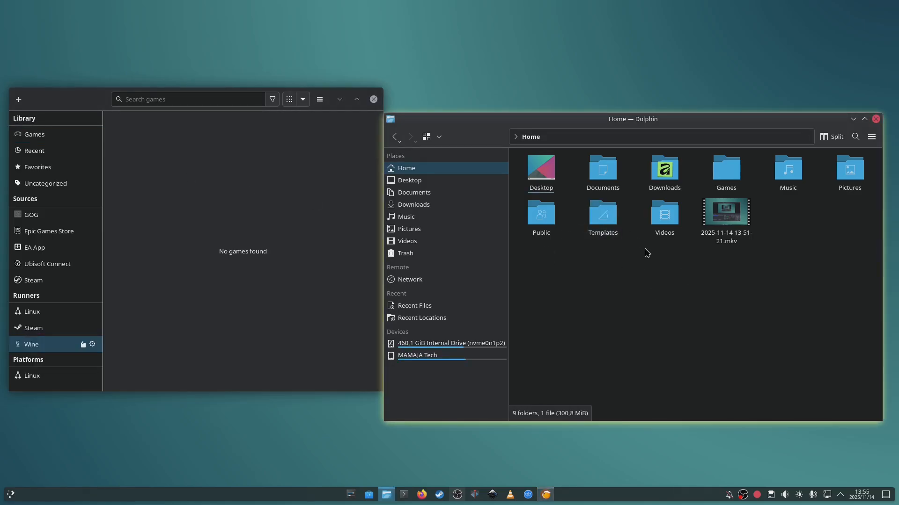
pyautogui.hotkey('ctrl', 'h')
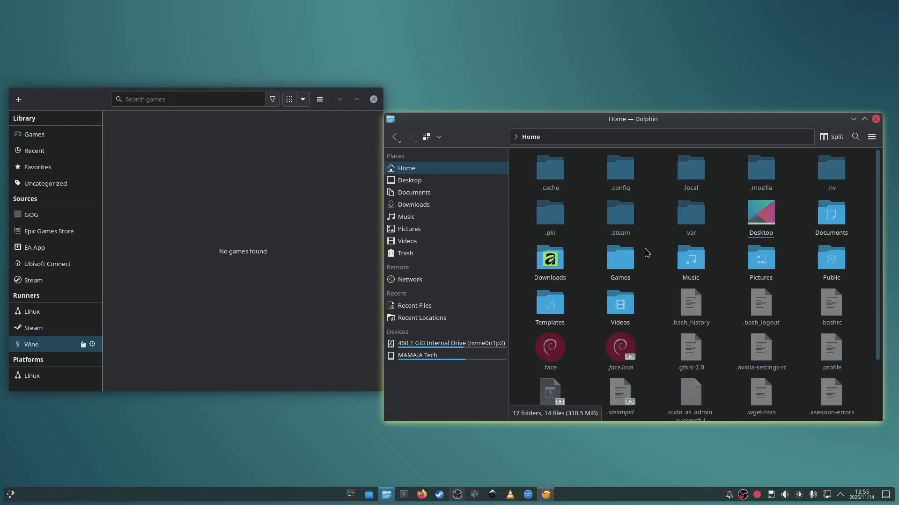
pyautogui.doubleClick(689, 173)
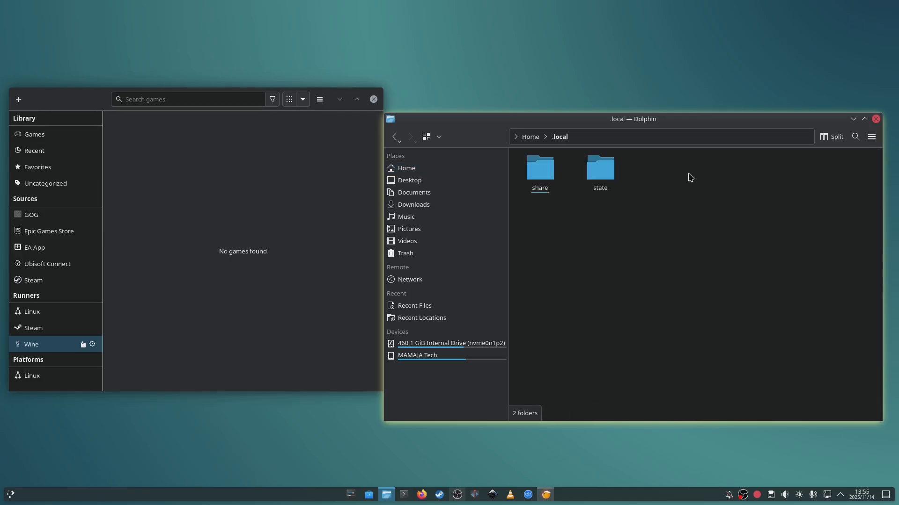
pyautogui.doubleClick(536, 172)
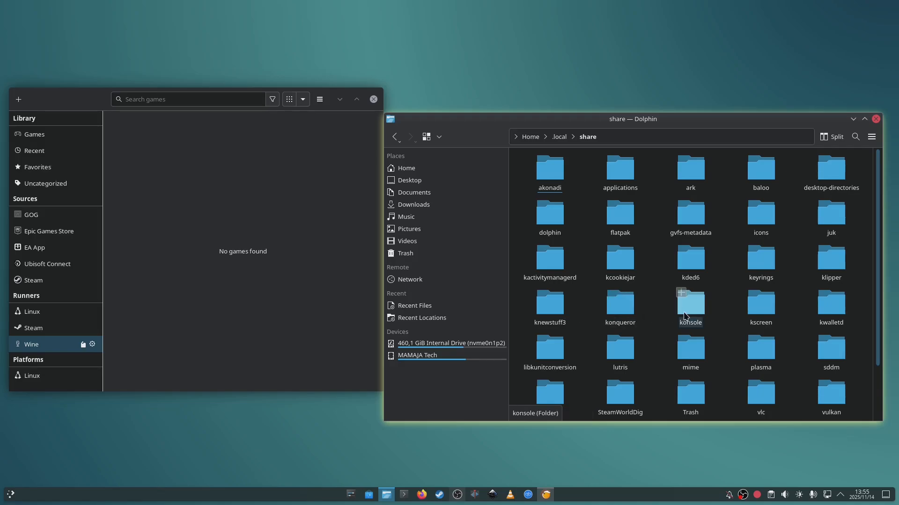
pyautogui.doubleClick(621, 359)
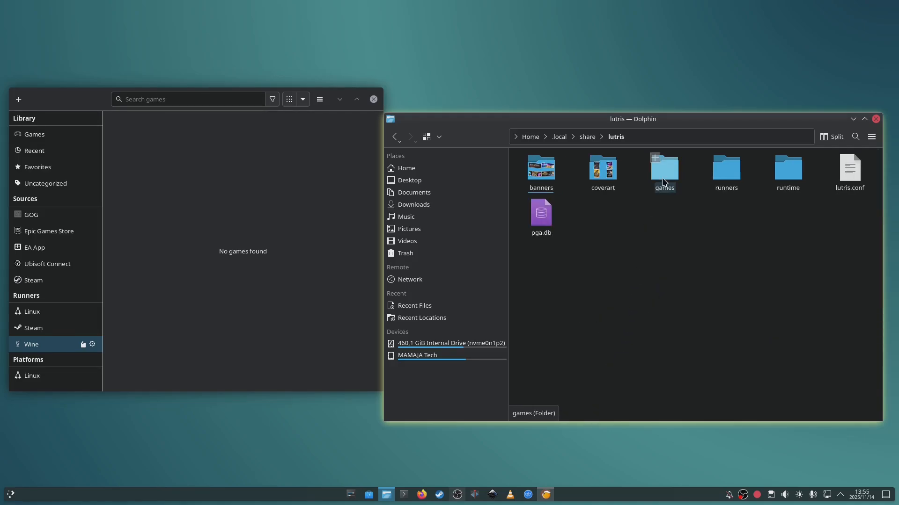
pyautogui.doubleClick(729, 184)
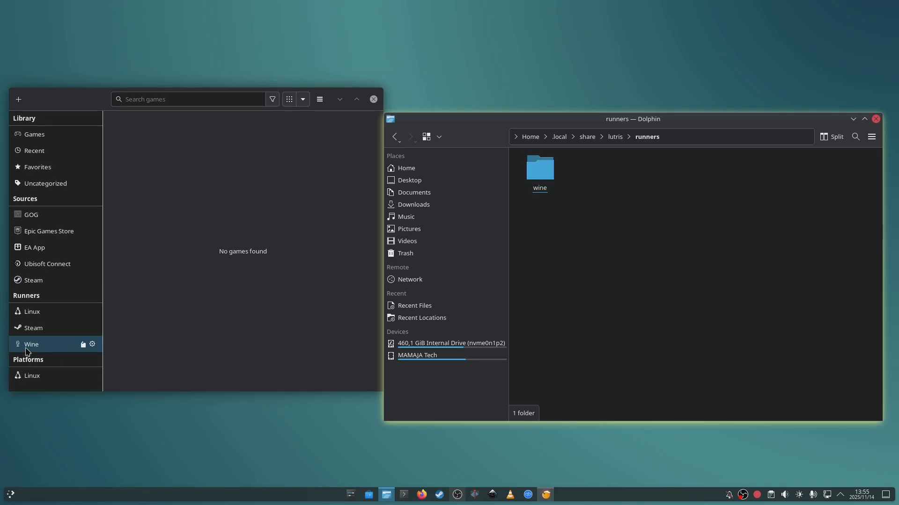
pyautogui.doubleClick(543, 172)
pyautogui.hotkey('alt', 'Left')
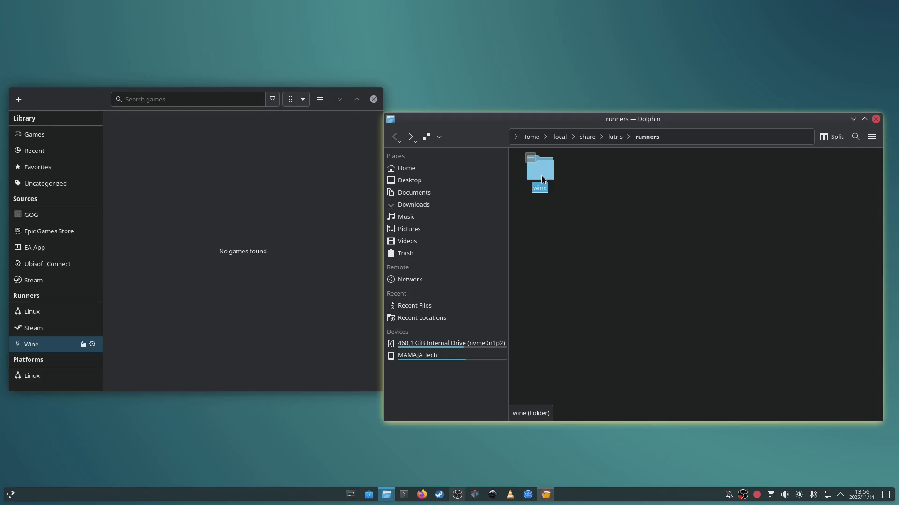
pyautogui.rightClick(542, 220)
pyautogui.moveTo(603, 240)
pyautogui.click(552, 202)
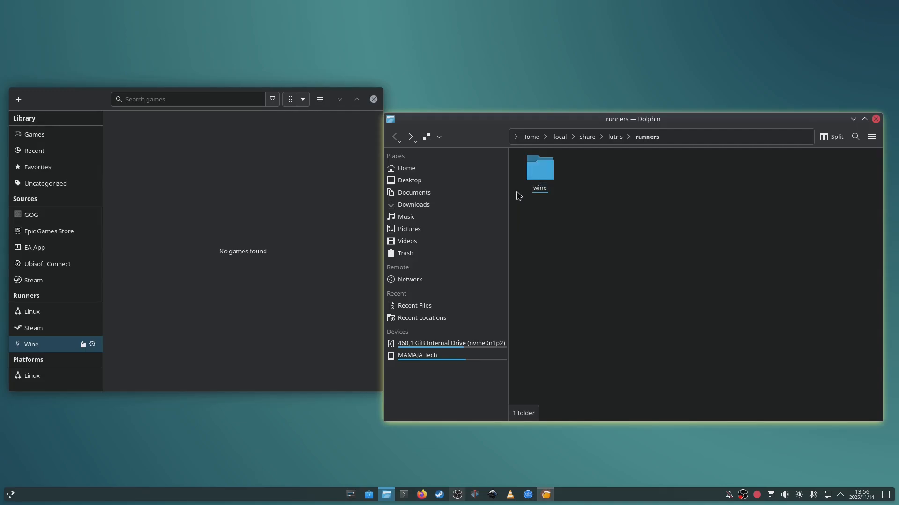
# - Paste the cut ElementalWarriorWine-x86_64 folder into runners/wine, merging all existing folders and overwriting all existing files
pyautogui.doubleClick(550, 177)
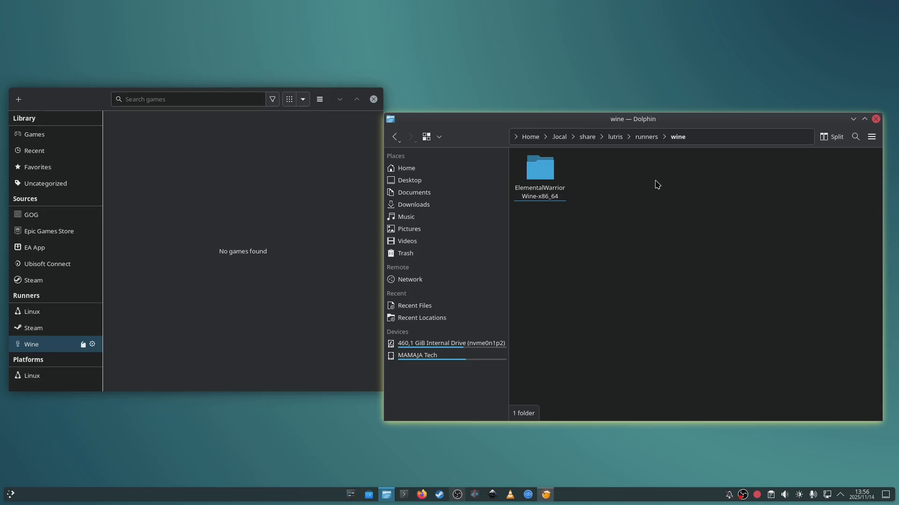
pyautogui.click(541, 189)
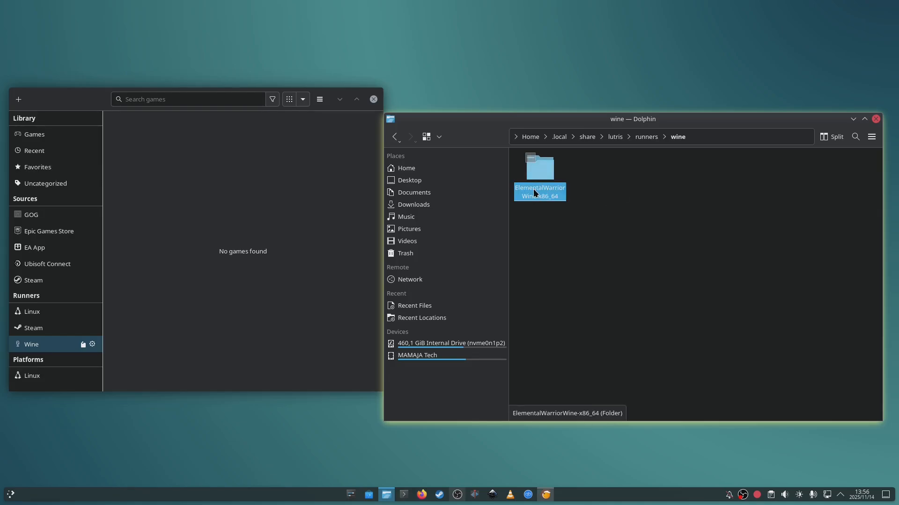
pyautogui.rightClick(551, 227)
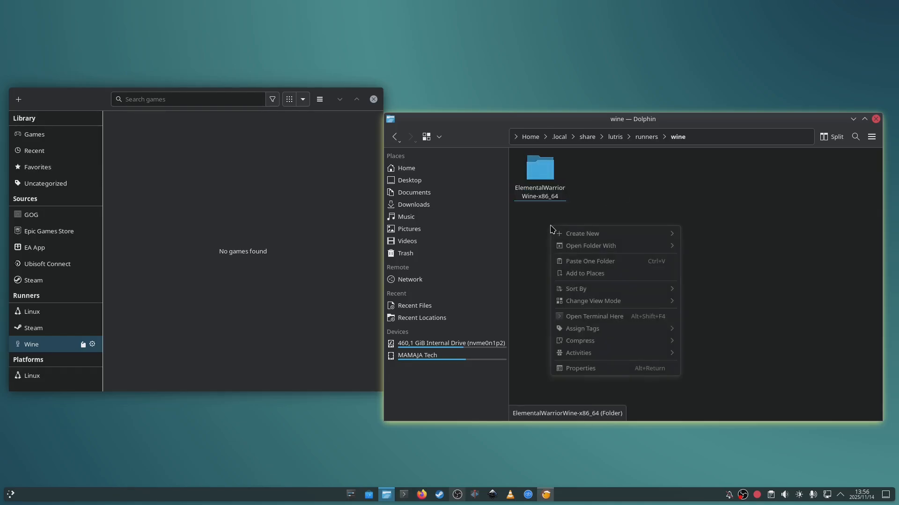
pyautogui.click(588, 262)
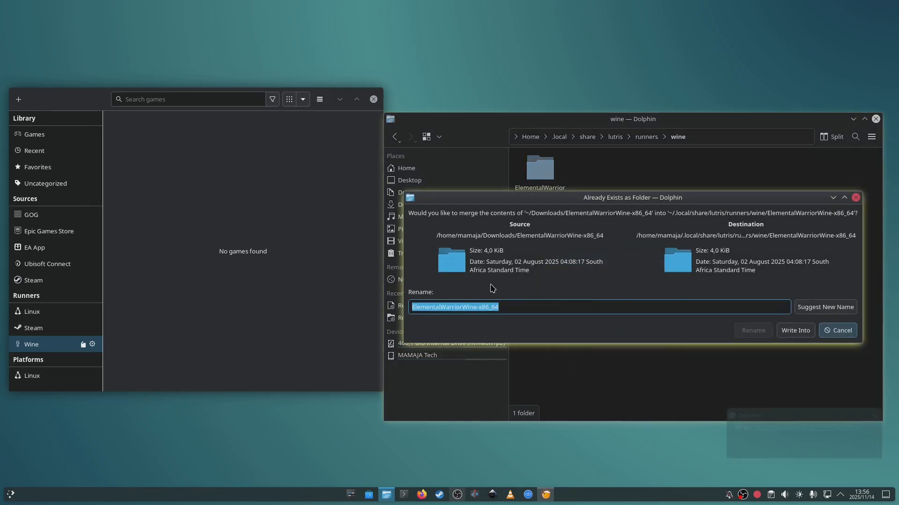
pyautogui.click(794, 331)
pyautogui.click(685, 332)
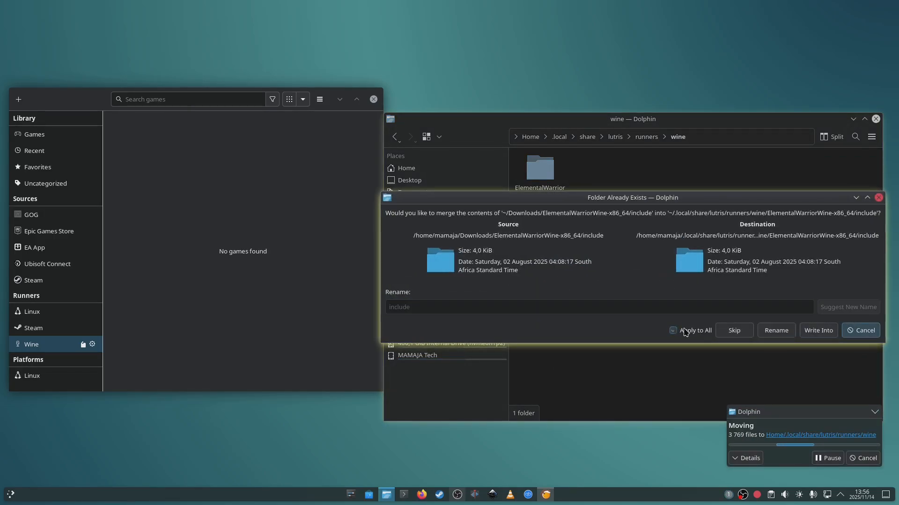
pyautogui.click(818, 331)
pyautogui.click(590, 340)
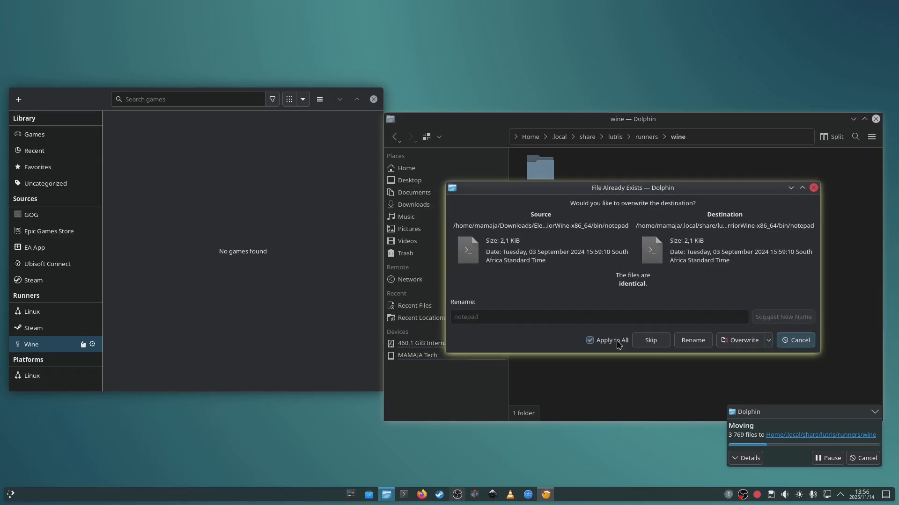
pyautogui.click(742, 340)
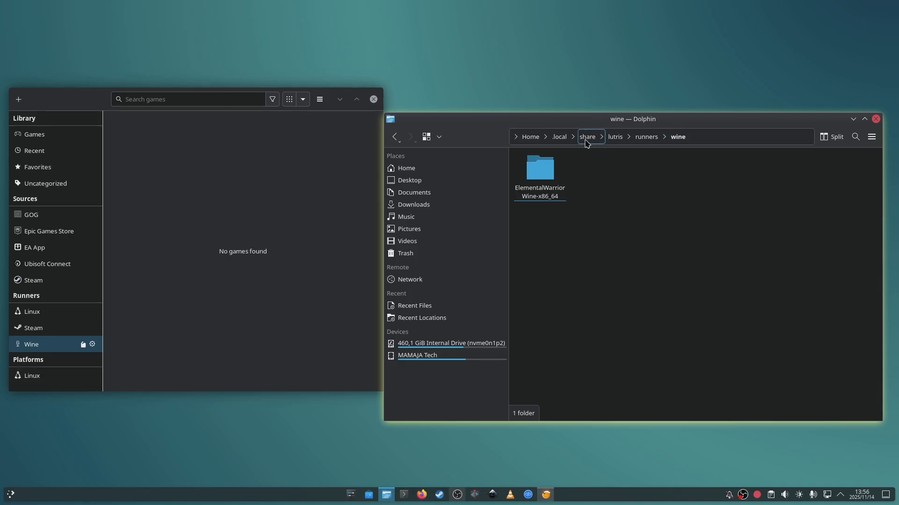
# - Show and select the full path of the wine runners folder, and close the file manager
pyautogui.click(709, 139)
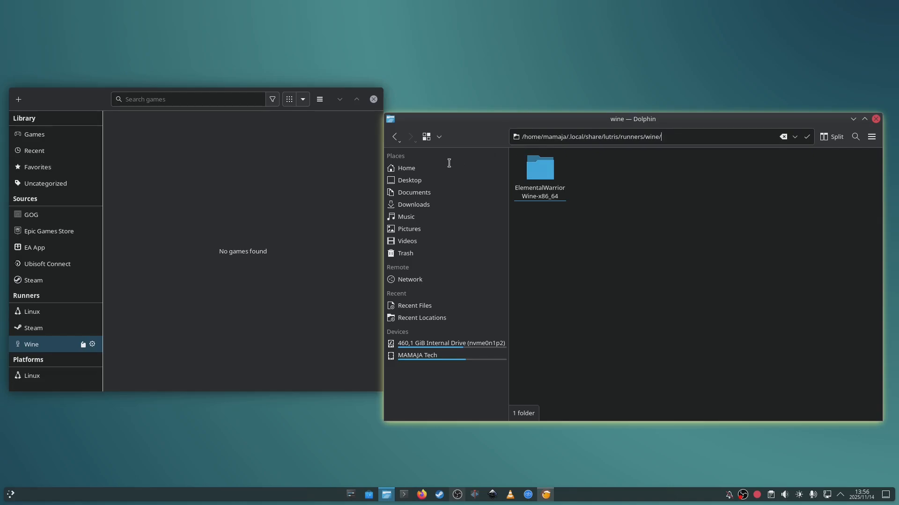
pyautogui.hotkey('ctrl', 'a')
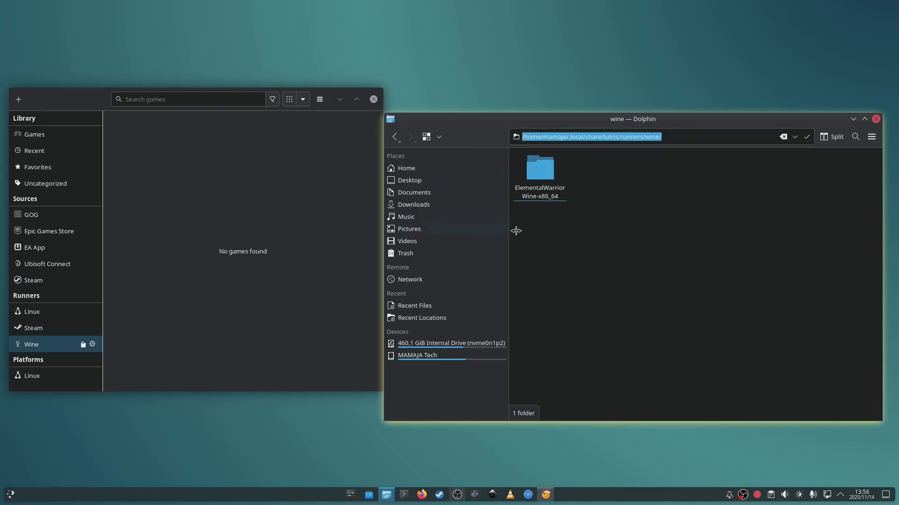
pyautogui.click(876, 119)
# - Add a game in Lutris from a local install script, choosing Affinity-ew.yaml in Downloads as the script file
pyautogui.moveTo(52, 98); pyautogui.dragTo(428, 80)
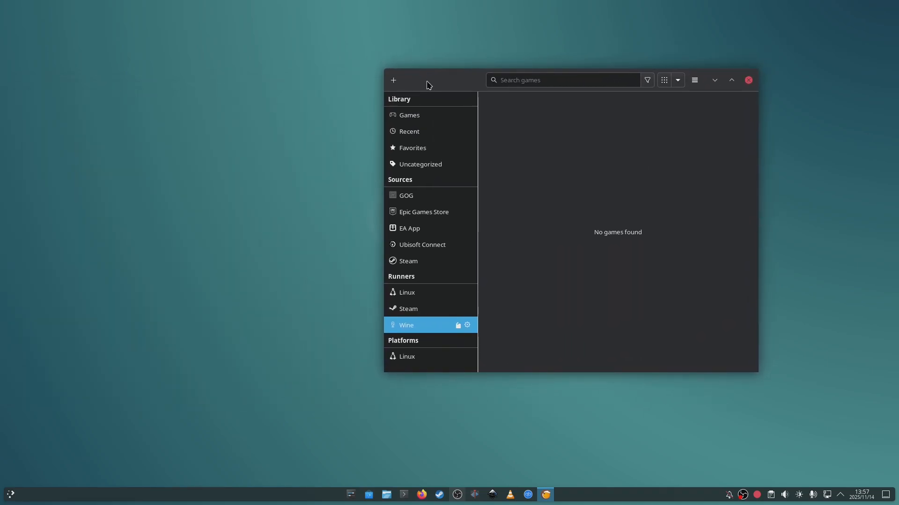
pyautogui.click(393, 81)
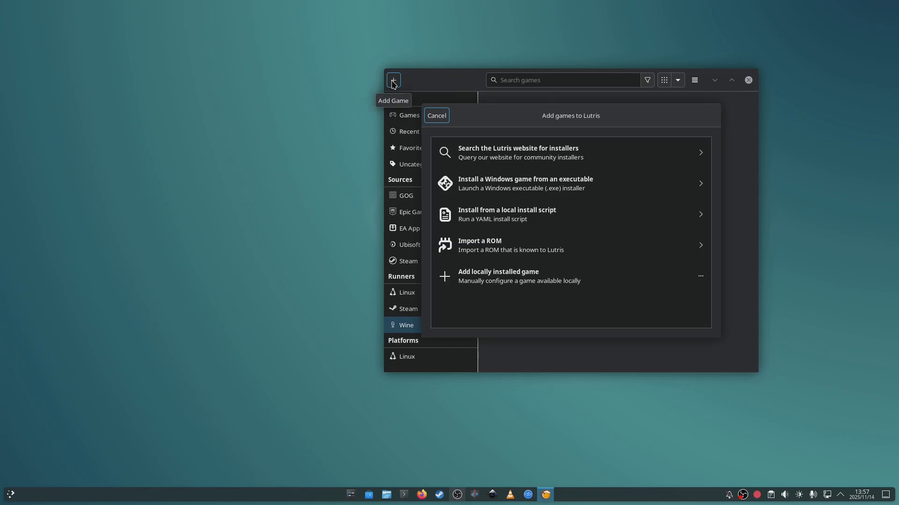
pyautogui.click(506, 216)
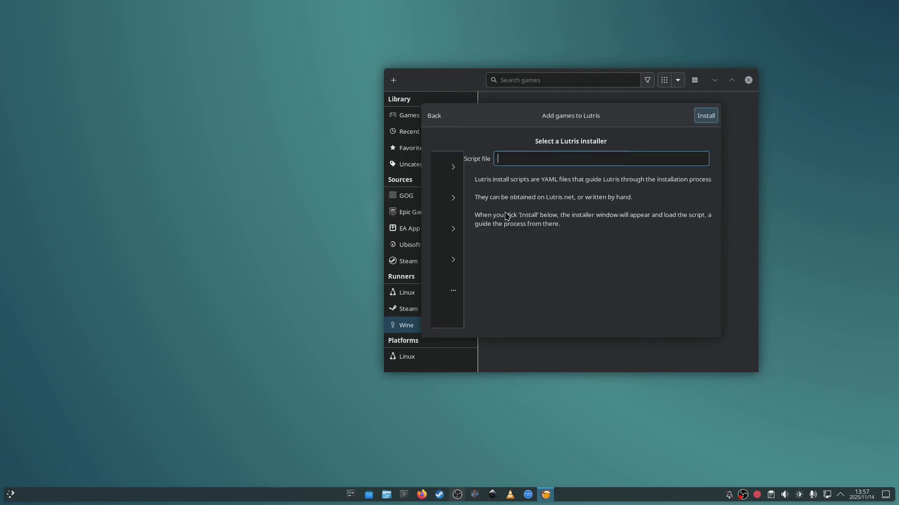
pyautogui.click(686, 159)
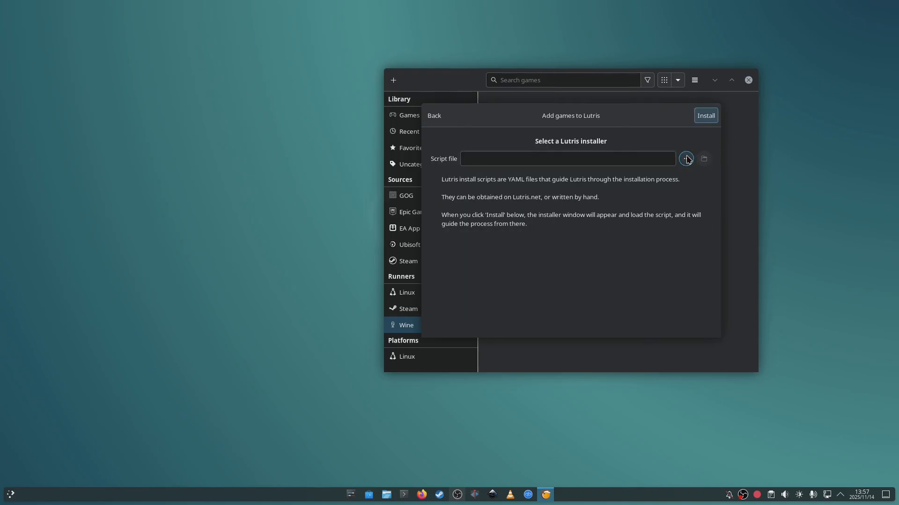
pyautogui.click(339, 104)
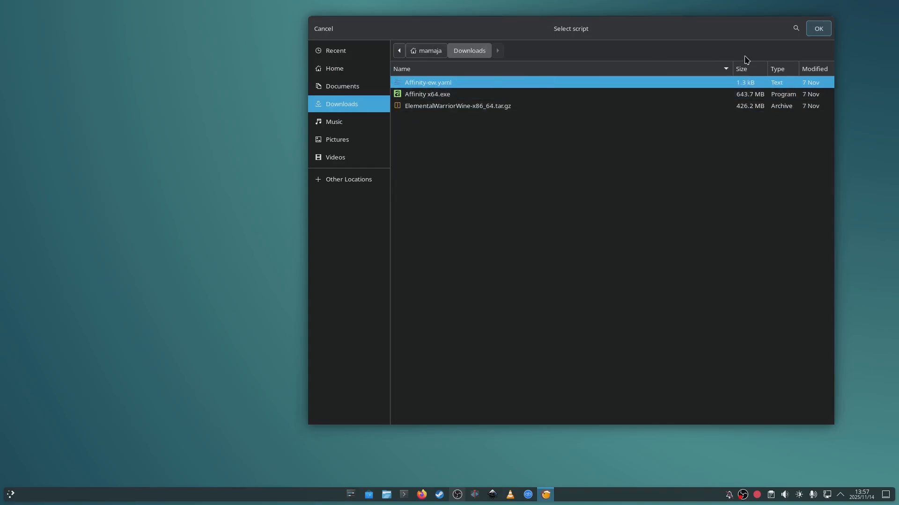
pyautogui.click(818, 29)
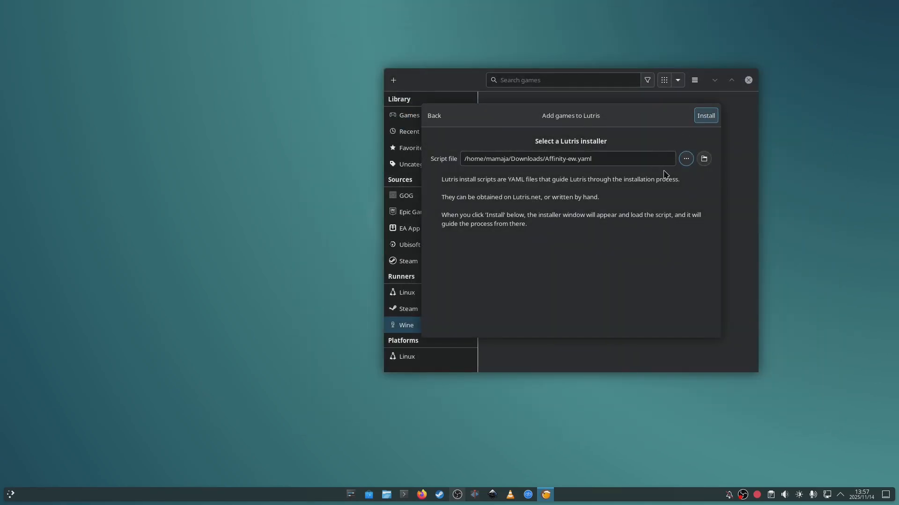
# - Start installing Affinity Suite from the script with the ElementalWarriorWine-x86_64 version, keeping Games/affinity-suite as the installation directory and creating no shortcuts
pyautogui.click(711, 121)
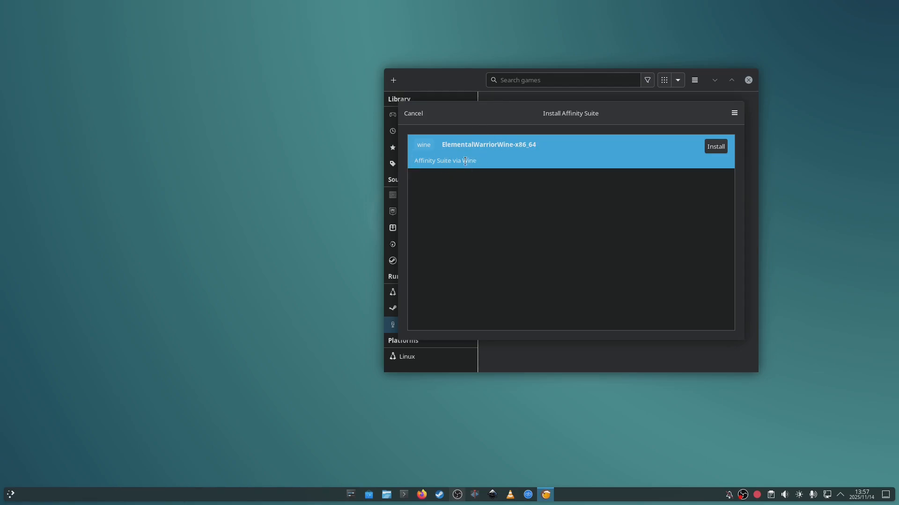
pyautogui.click(716, 147)
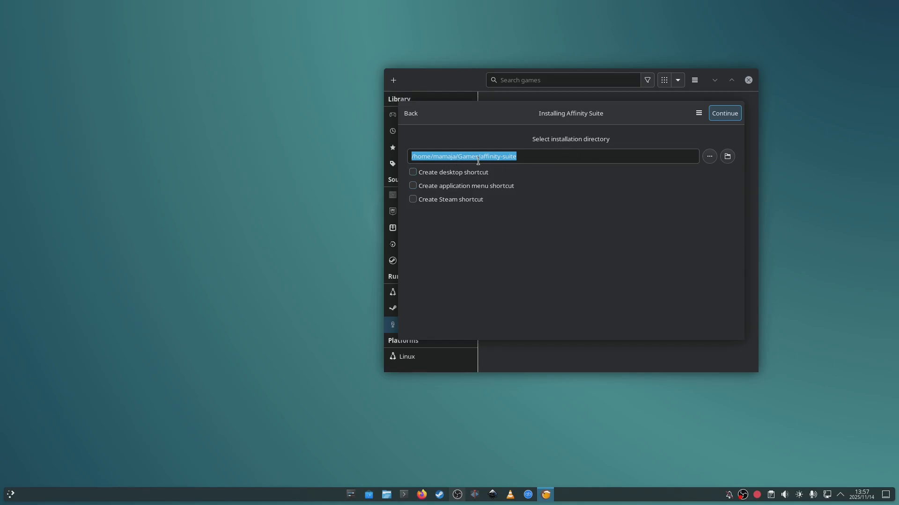
pyautogui.click(552, 156)
pyautogui.moveTo(515, 156); pyautogui.dragTo(414, 156)
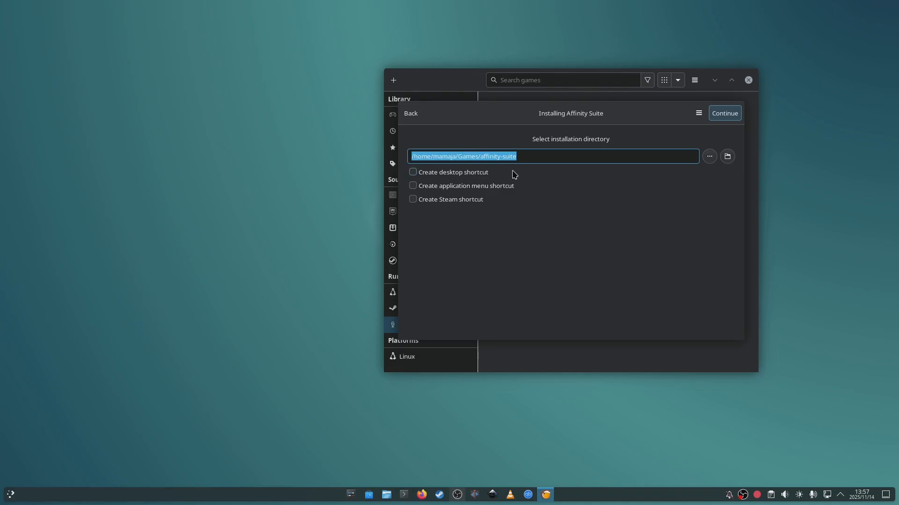
pyautogui.click(724, 114)
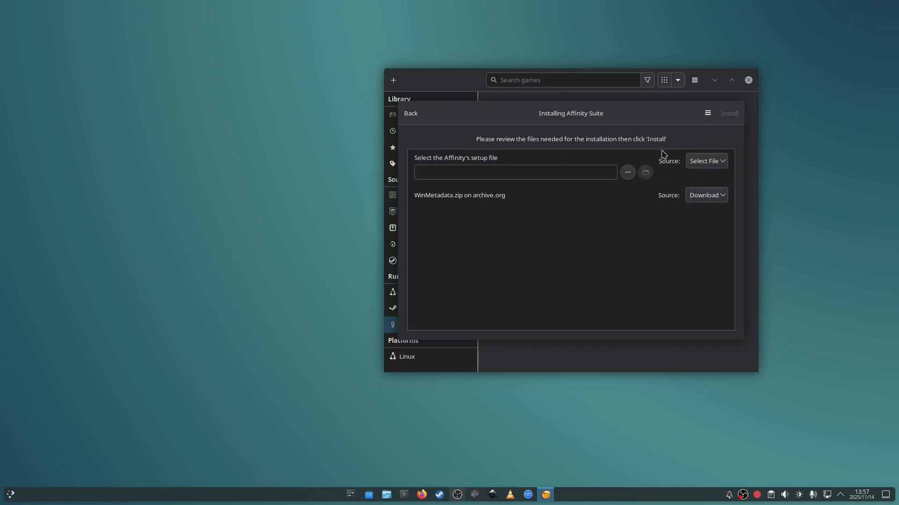
# - Choose Affinity x64.exe in Downloads as Affinity's setup file, keep WinMetadata.zip as a download, and start the installation
pyautogui.click(629, 172)
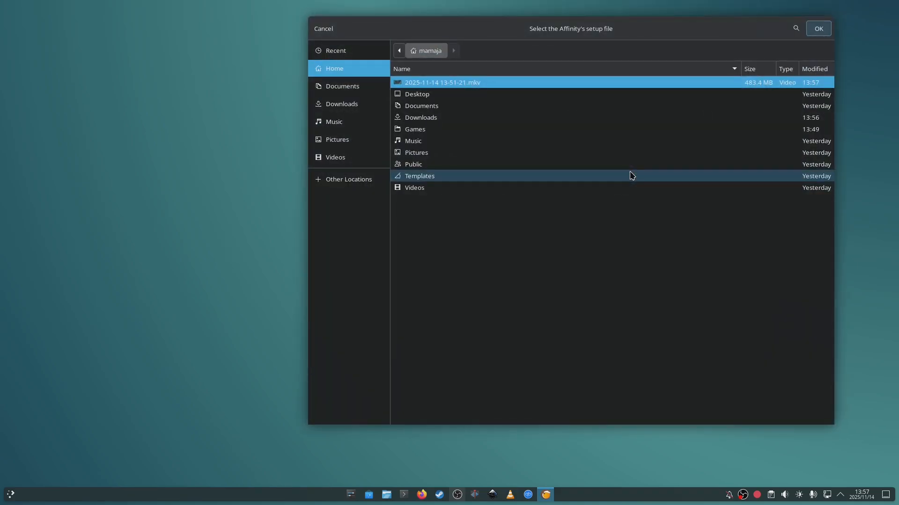
pyautogui.click(340, 110)
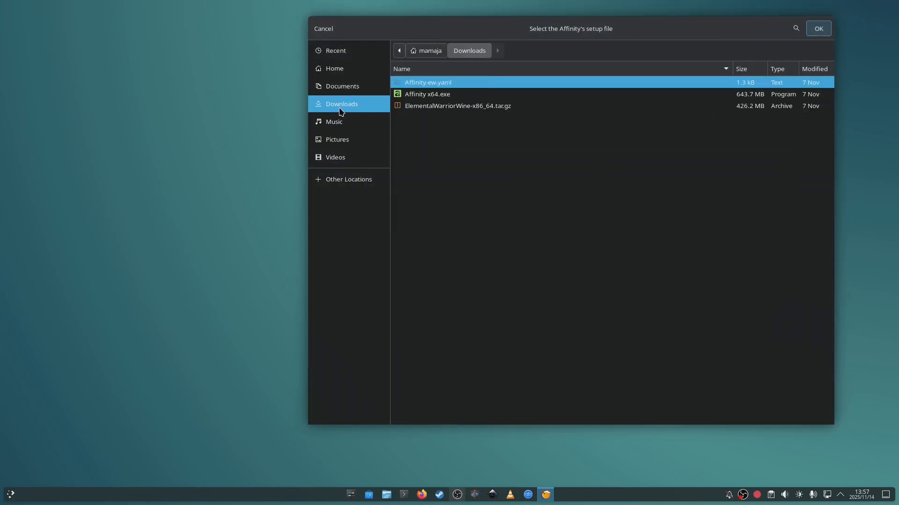
pyautogui.click(412, 94)
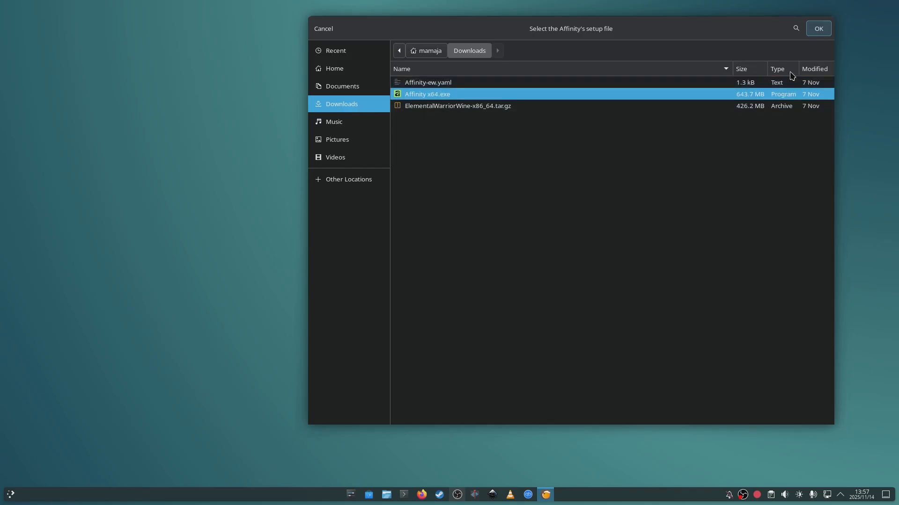
pyautogui.click(819, 29)
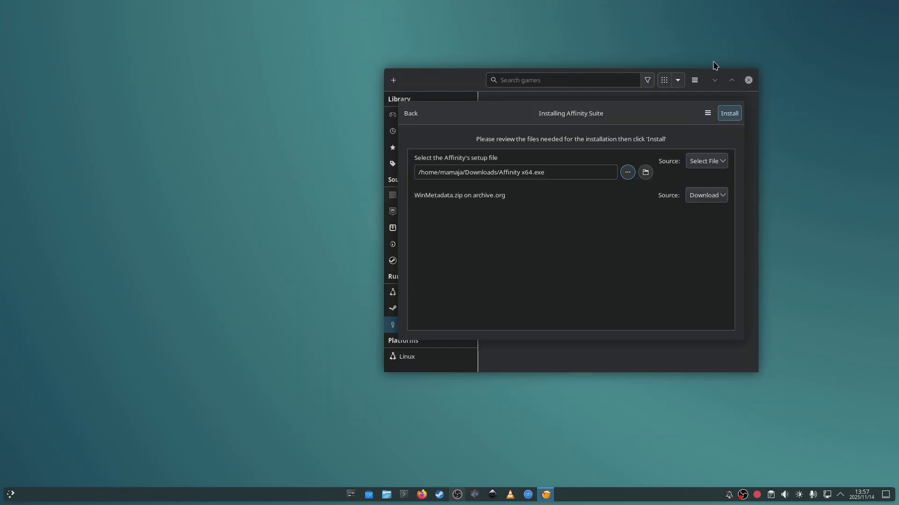
pyautogui.click(730, 116)
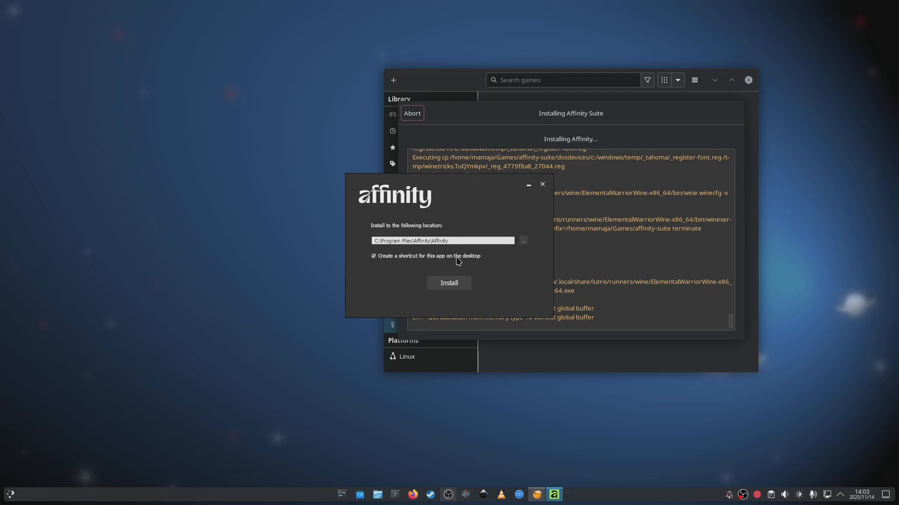
# - Install Affinity to C:\Program Files\Affinity\Affinity without a desktop shortcut, moving the setup window aside and closing it once setup completes
pyautogui.click(376, 256)
pyautogui.click(456, 289)
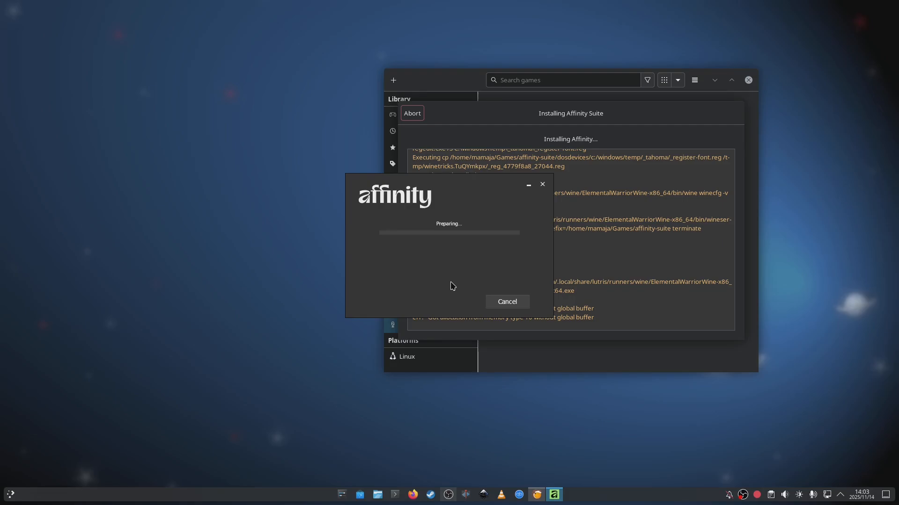
pyautogui.moveTo(462, 186); pyautogui.dragTo(247, 232)
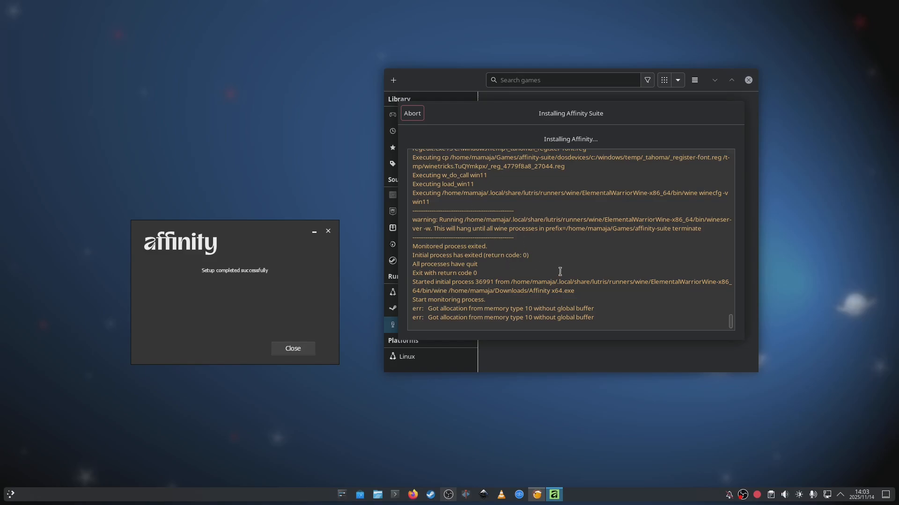
pyautogui.click(280, 347)
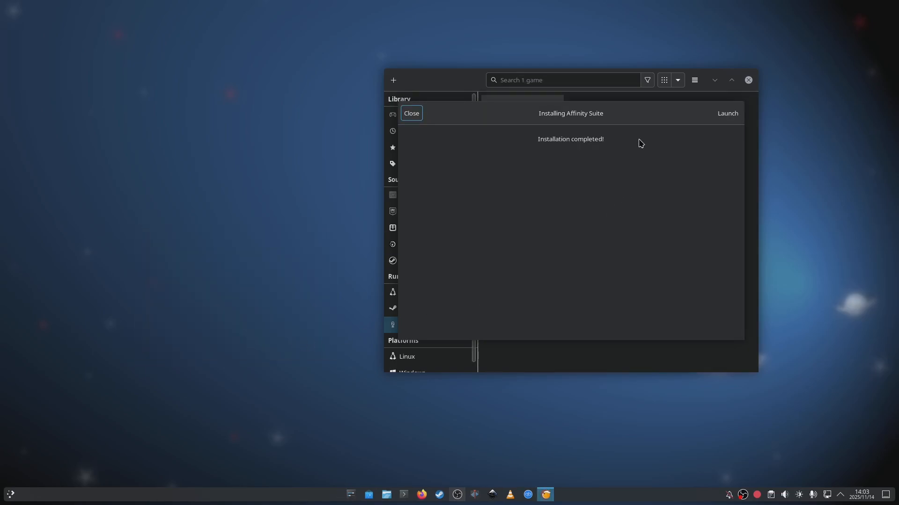
# - Try to launch Affinity Suite from the completed installer
pyautogui.click(719, 114)
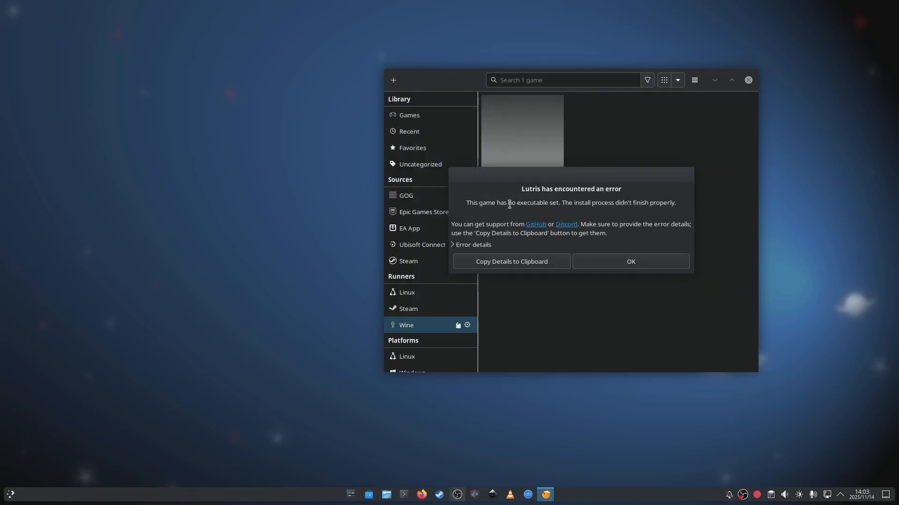
pyautogui.click(630, 261)
# - Open the Affinity Suite game's configuration in the Lutris library and show its game options
pyautogui.click(520, 204)
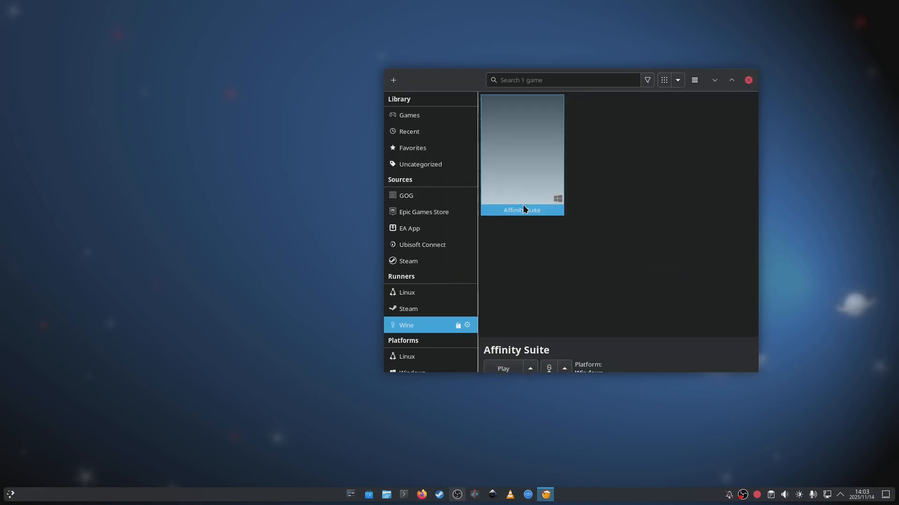
pyautogui.rightClick(522, 200)
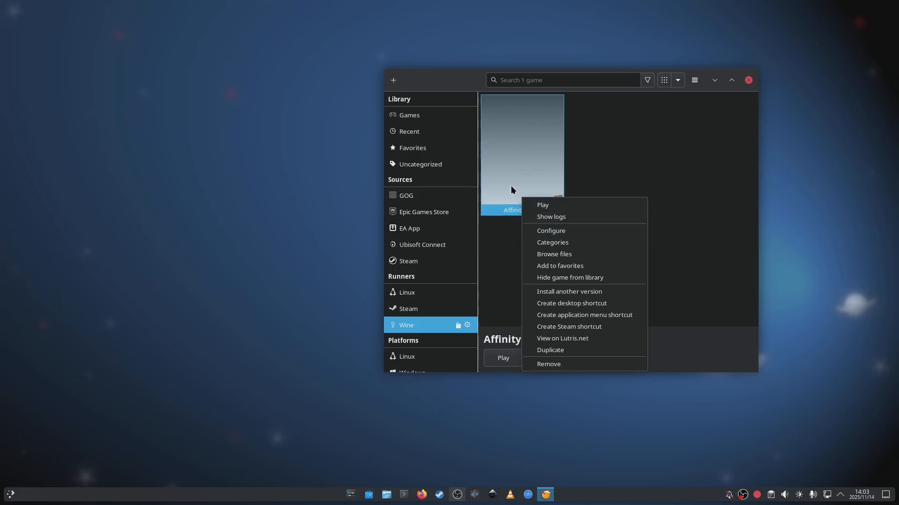
pyautogui.click(510, 186)
pyautogui.rightClick(511, 187)
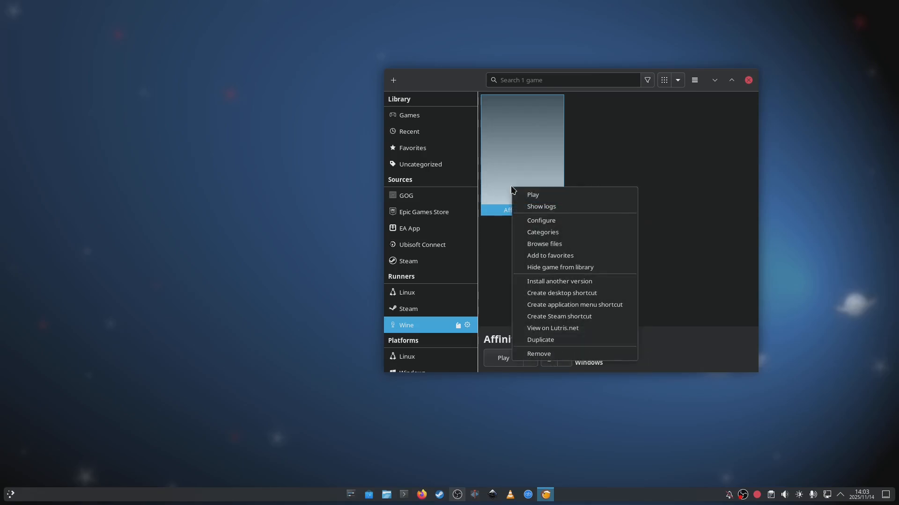
pyautogui.click(538, 223)
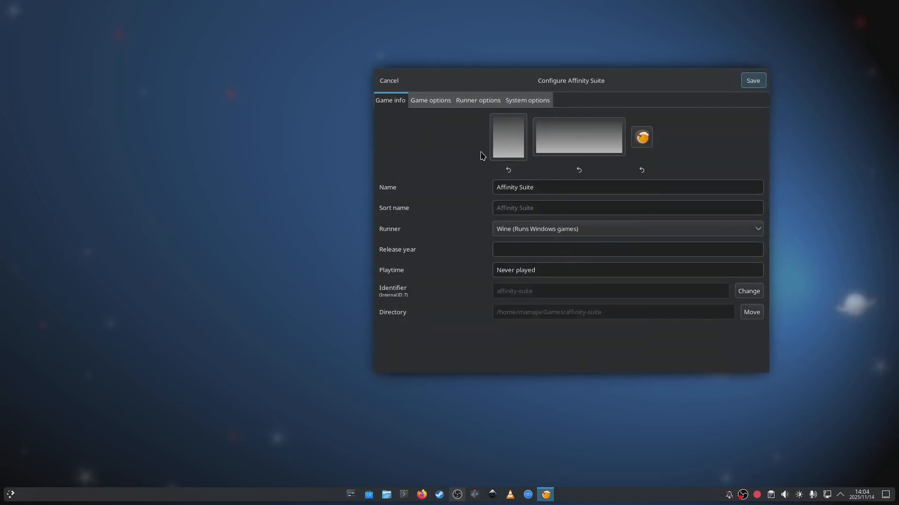
pyautogui.click(438, 105)
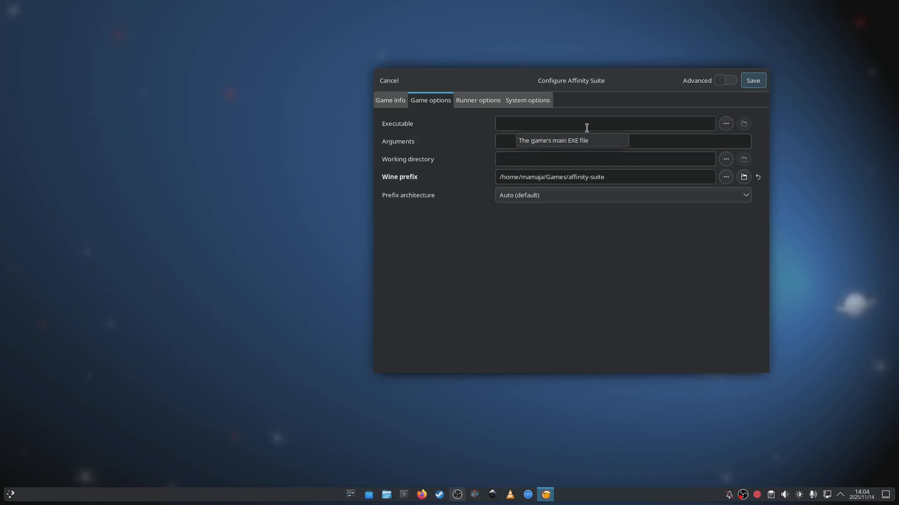
# - Set the game's executable to Affinity.exe in drive_c/Program Files/Affinity/Affinity inside the affinity-suite prefix
pyautogui.click(726, 123)
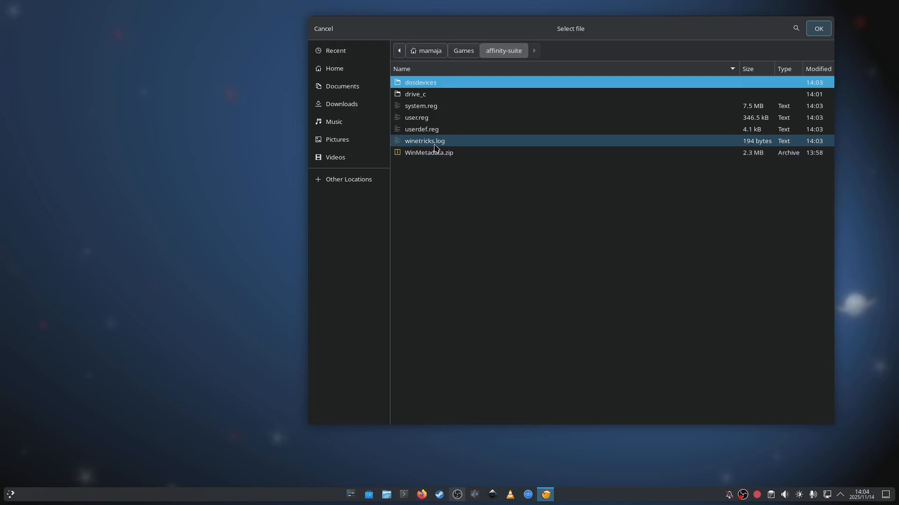
pyautogui.doubleClick(415, 96)
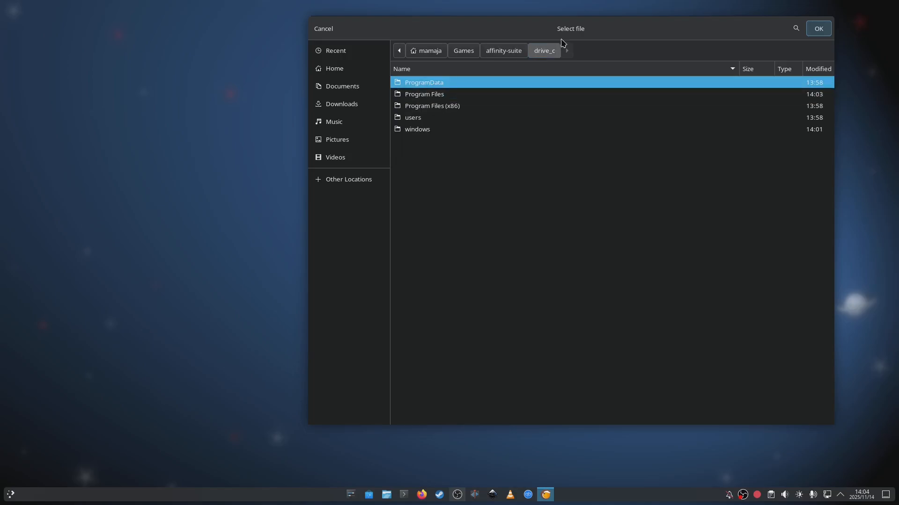
pyautogui.click(422, 99)
pyautogui.doubleClick(422, 96)
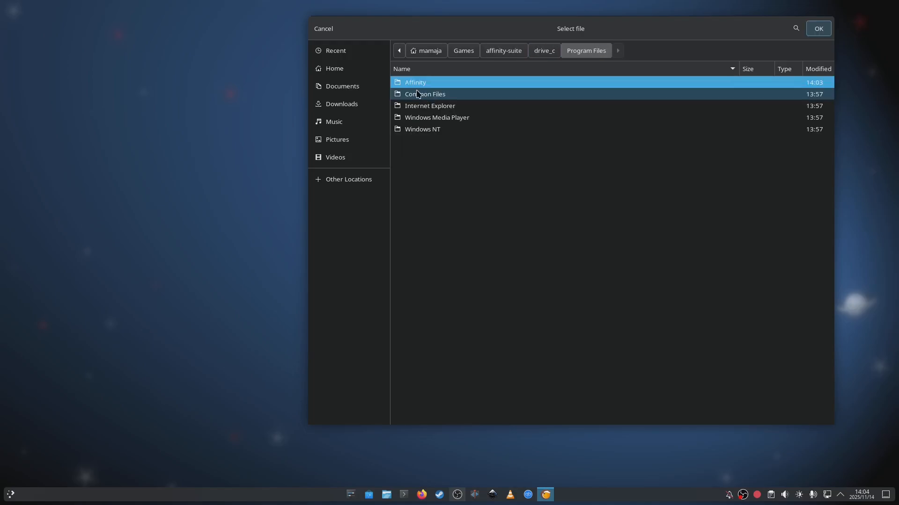
pyautogui.doubleClick(413, 84)
pyautogui.doubleClick(412, 84)
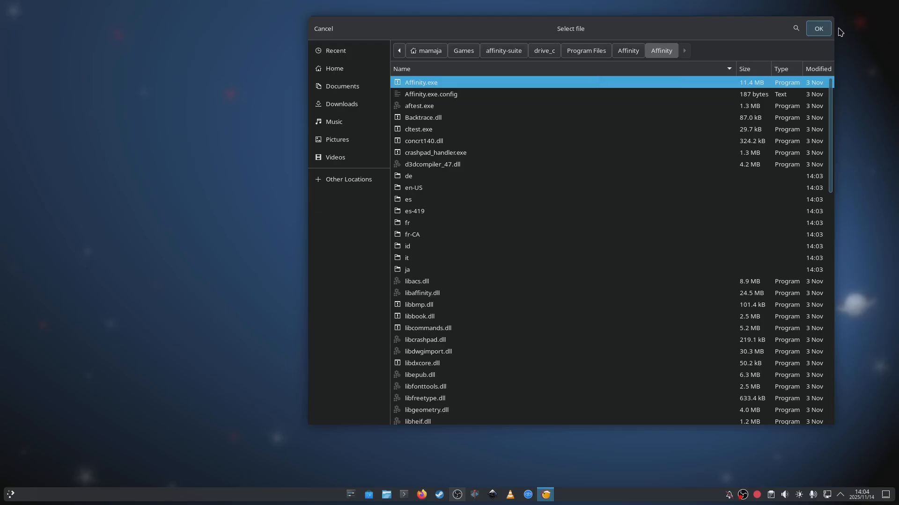
pyautogui.click(818, 29)
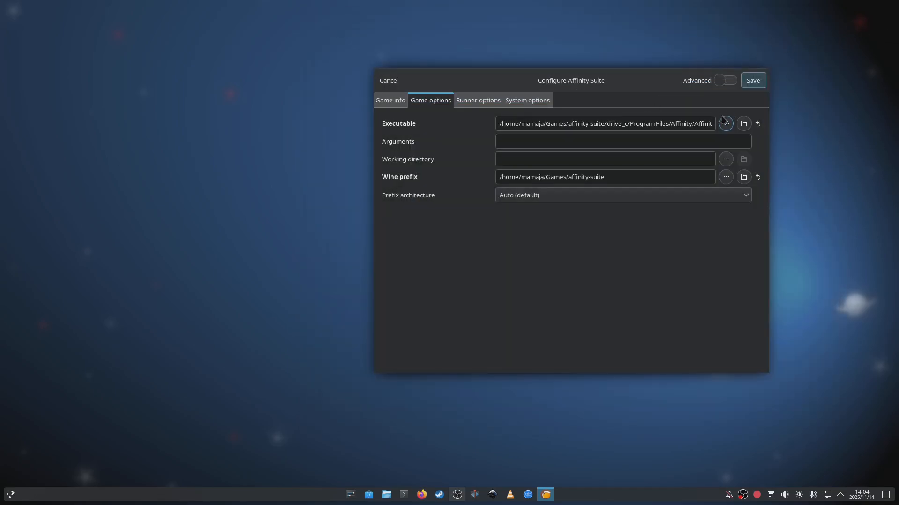
# - Check the runner's Wine version and save the configuration, and launch Affinity Suite with the Lutris window minimised
pyautogui.click(482, 101)
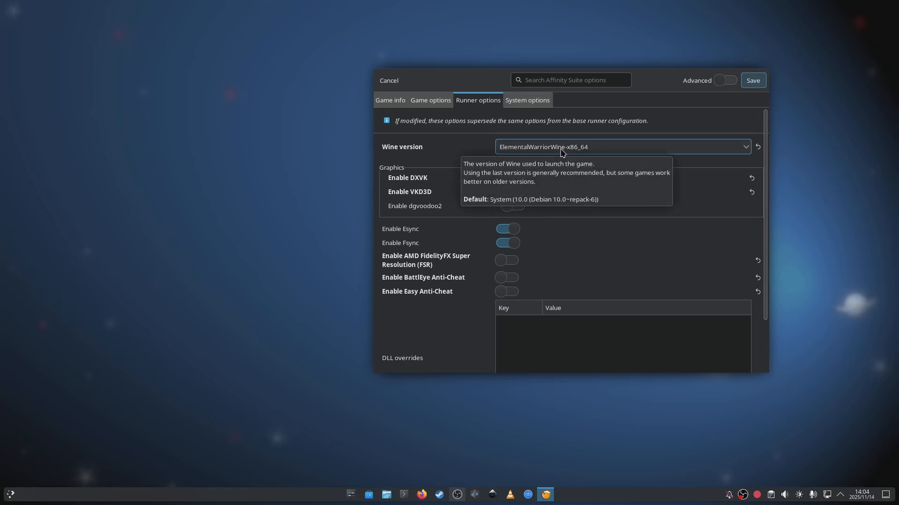
pyautogui.click(748, 86)
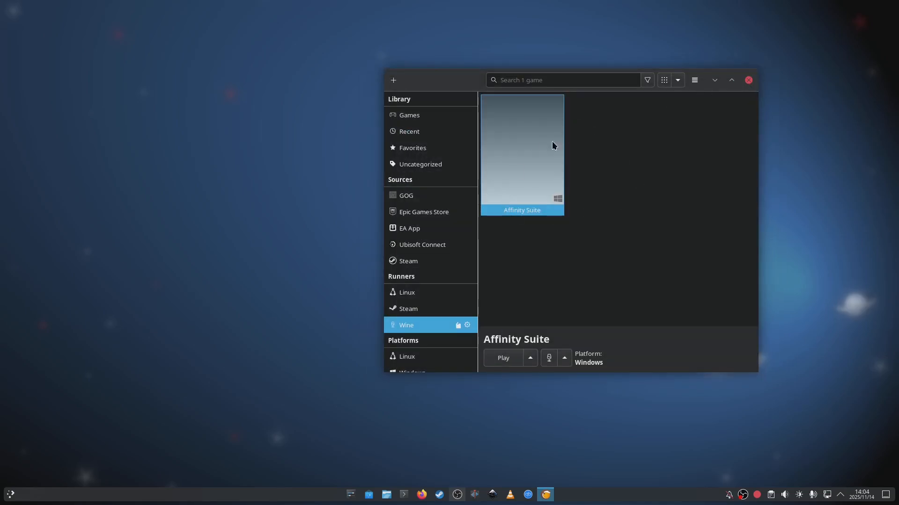
pyautogui.click(503, 359)
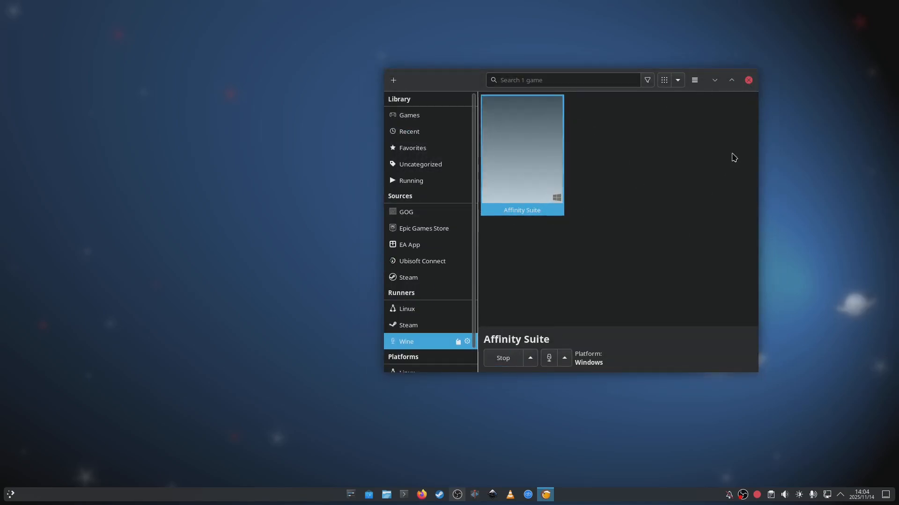
pyautogui.click(715, 79)
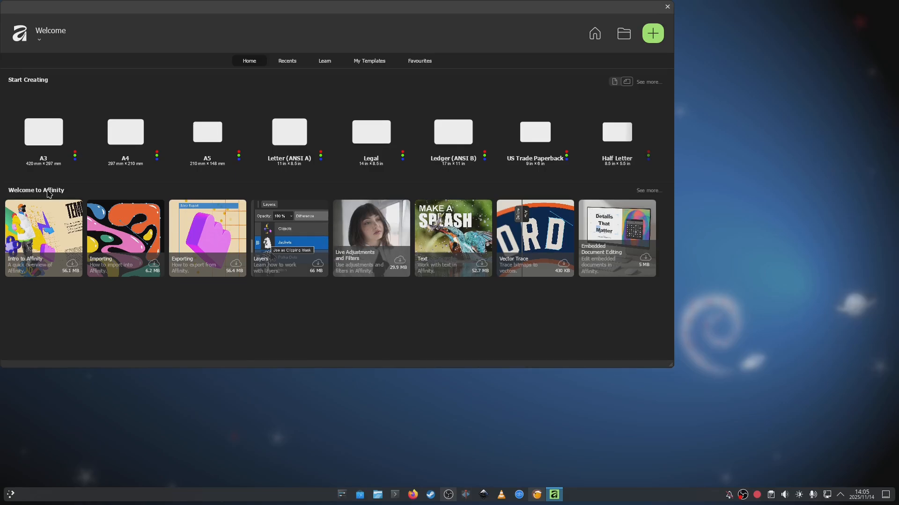
# - Create a new A4 landscape document (297 × 210 mm) in Affinity and maximise the application window
pyautogui.click(131, 131)
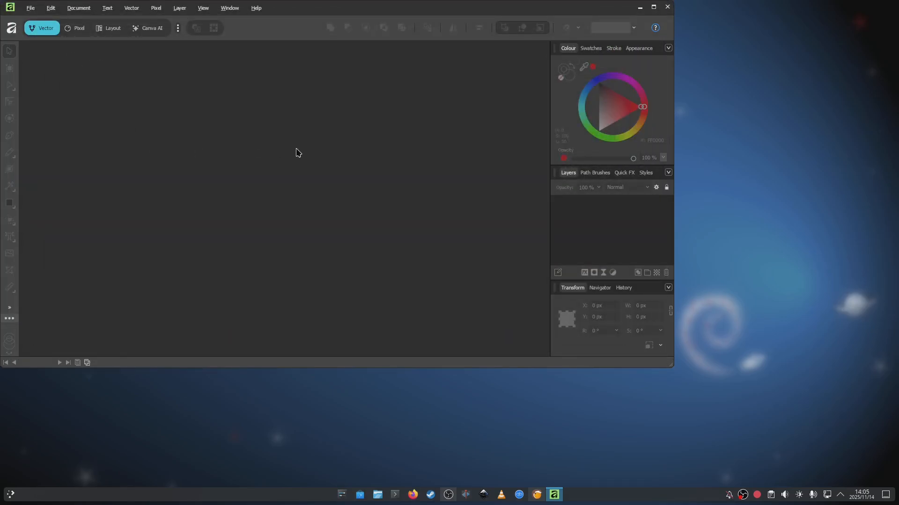
pyautogui.moveTo(339, 7); pyautogui.dragTo(443, 66)
pyautogui.doubleClick(539, 70)
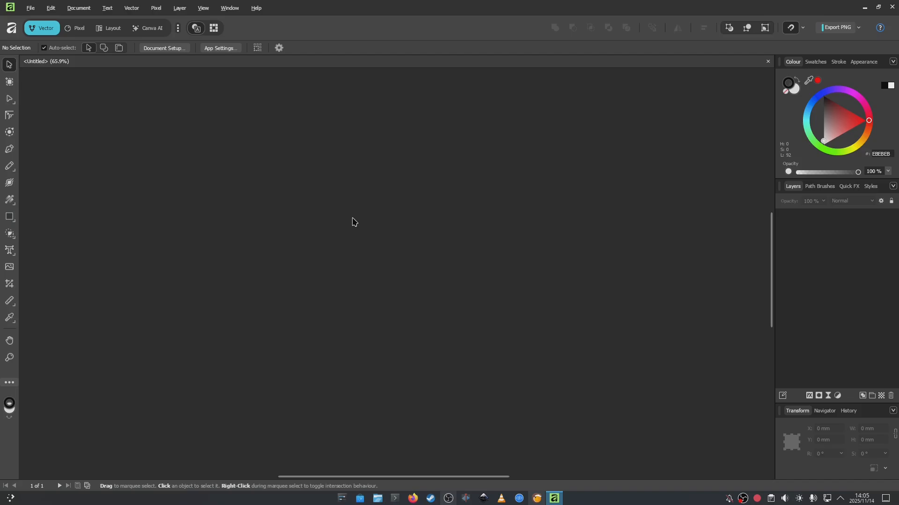
# - Draw an ellipse about 101 mm wide and 74 mm high in the upper left part of the A4 page
pyautogui.scroll(1, 356, 221)
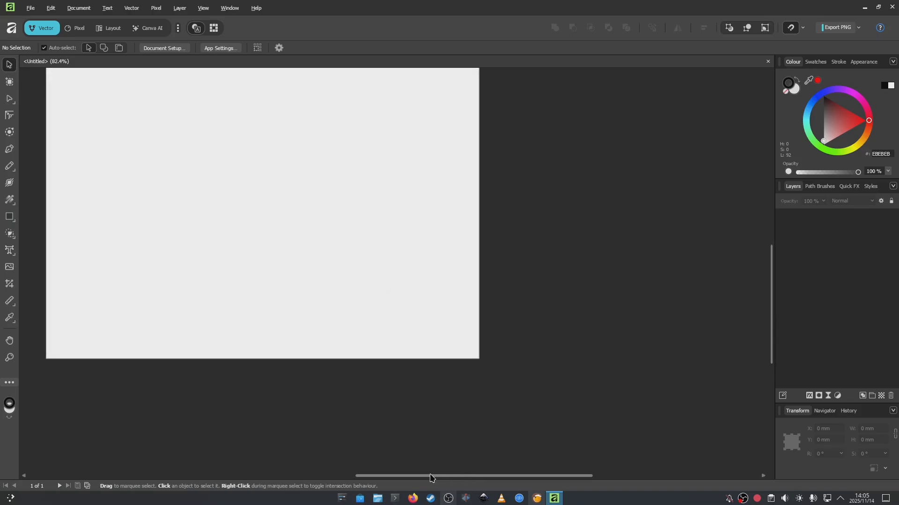
pyautogui.moveTo(451, 477); pyautogui.dragTo(373, 478)
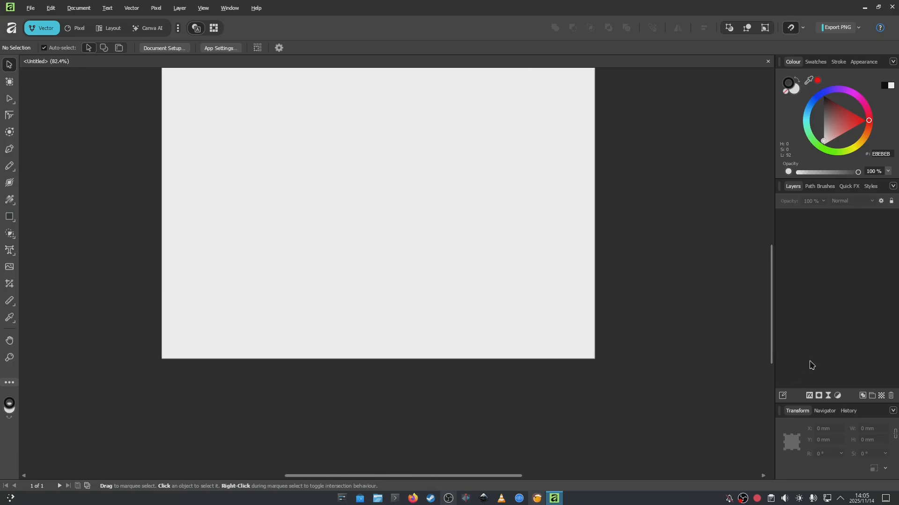
pyautogui.scroll(1, 705, 323)
pyautogui.scroll(-1, 705, 323)
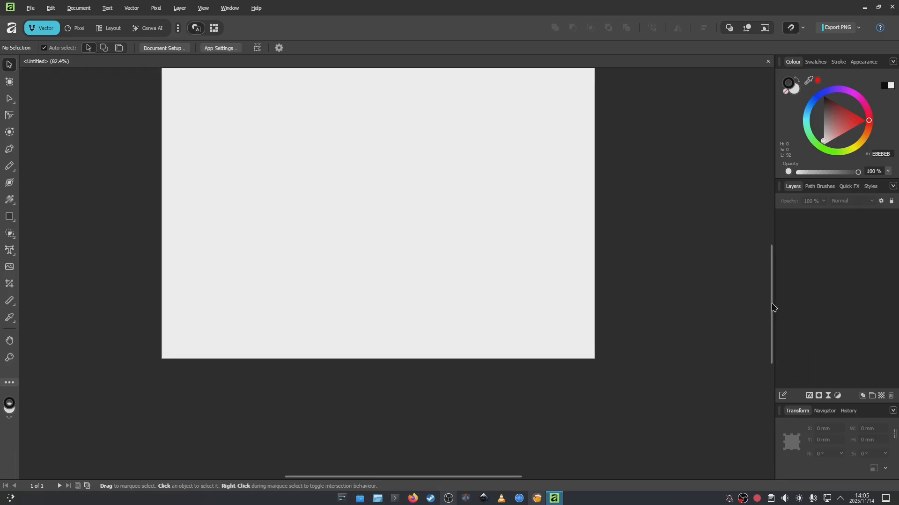
pyautogui.moveTo(773, 307); pyautogui.dragTo(744, 278)
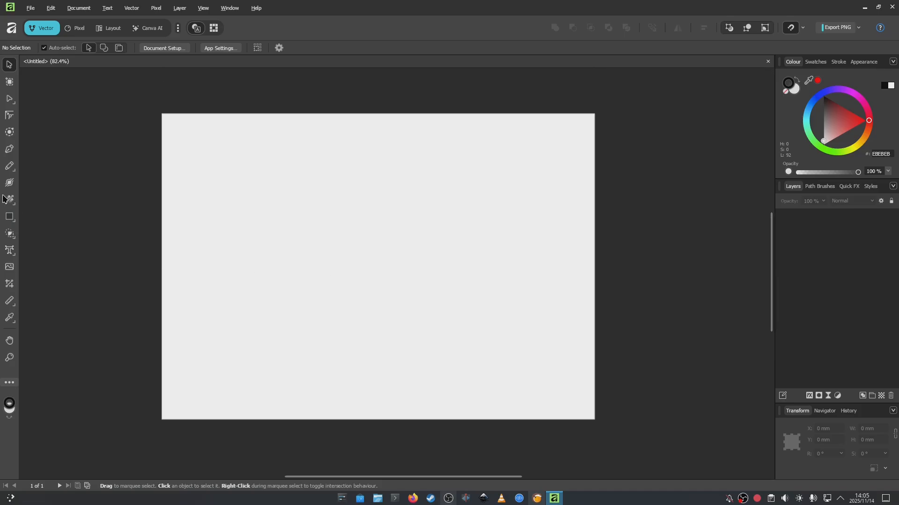
pyautogui.click(13, 221)
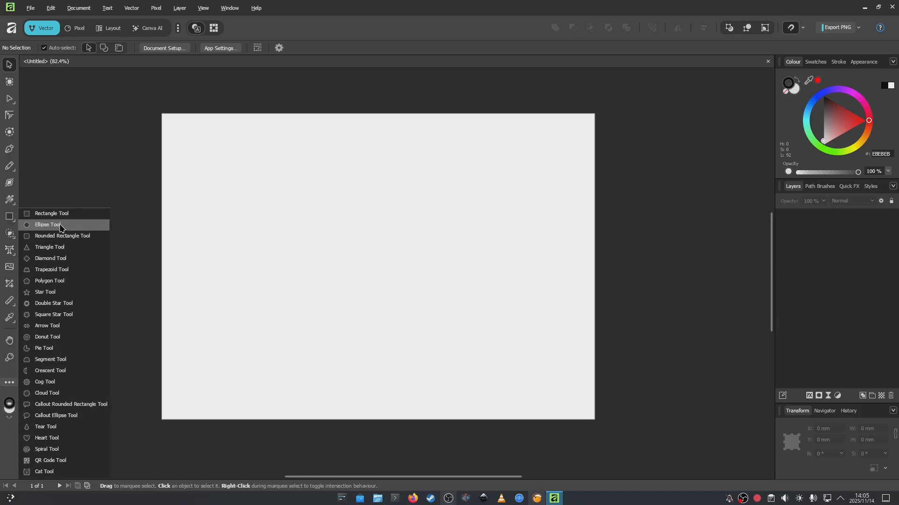
pyautogui.click(52, 226)
pyautogui.moveTo(204, 159); pyautogui.dragTo(351, 266)
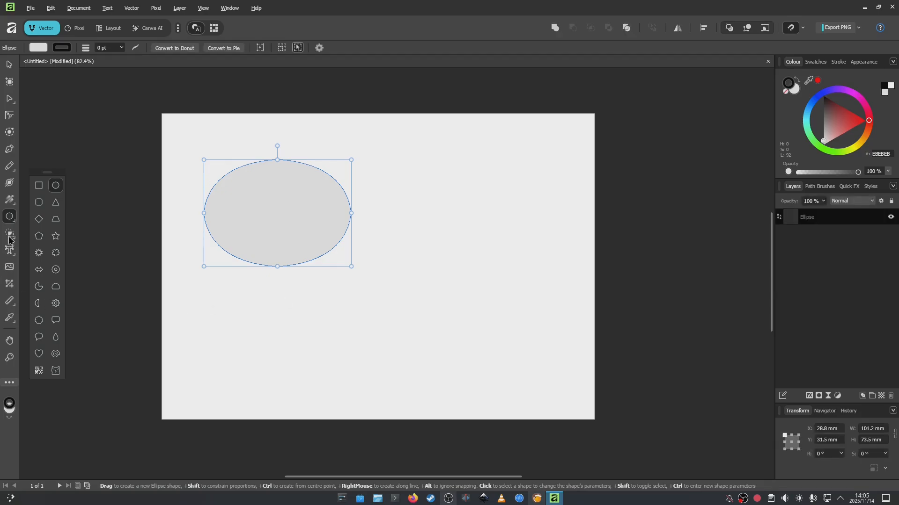
# - Draw diamonds of varying sizes across the page, finishing with one about 283 mm wide and 204 mm high over the other shapes
pyautogui.click(39, 219)
pyautogui.moveTo(389, 189); pyautogui.dragTo(525, 266)
pyautogui.moveTo(525, 137); pyautogui.dragTo(574, 220)
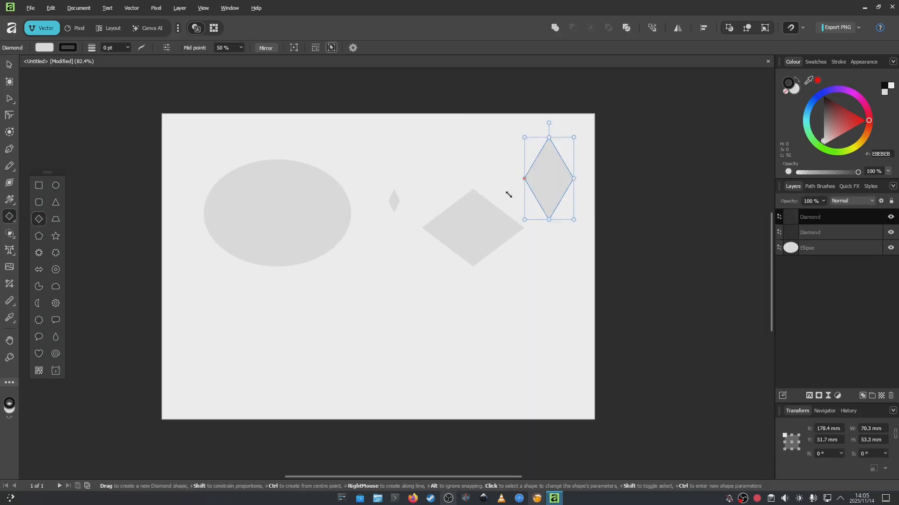
pyautogui.moveTo(329, 203); pyautogui.dragTo(412, 155)
pyautogui.moveTo(370, 287); pyautogui.dragTo(450, 349)
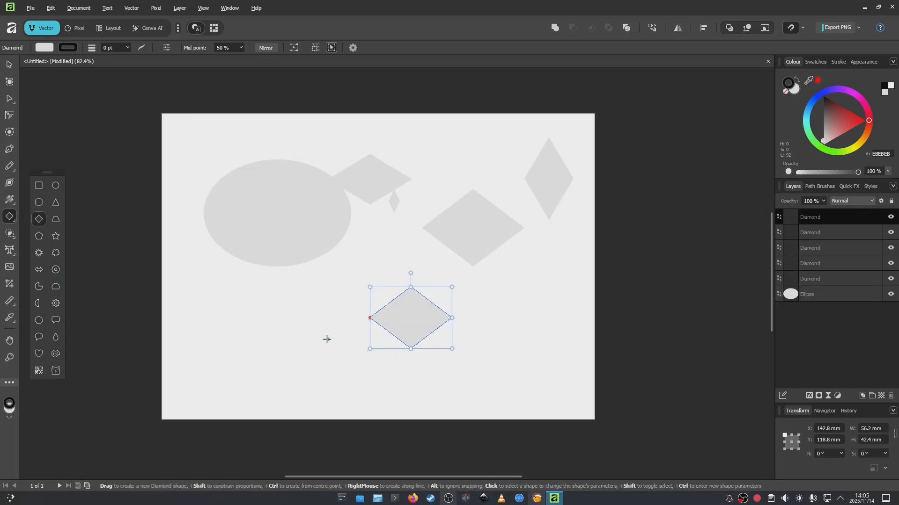
pyautogui.moveTo(327, 339); pyautogui.dragTo(277, 354)
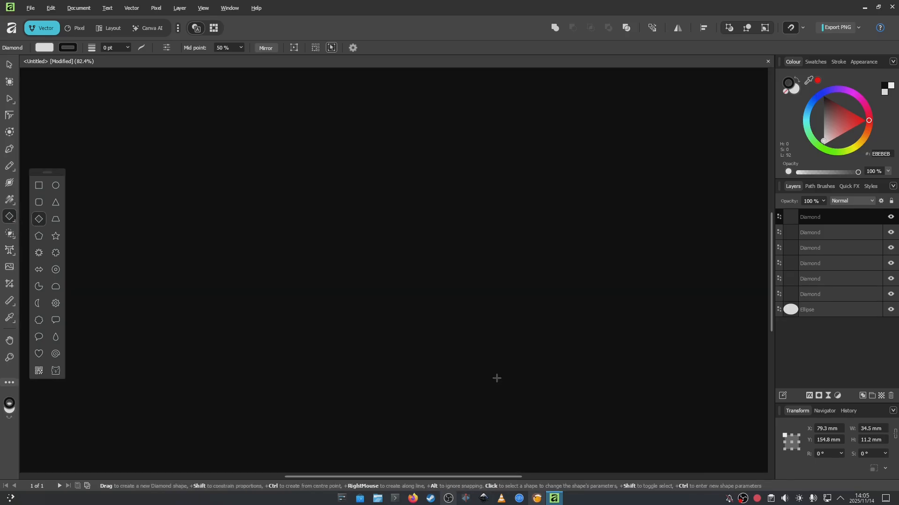
pyautogui.moveTo(473, 355); pyautogui.dragTo(498, 379)
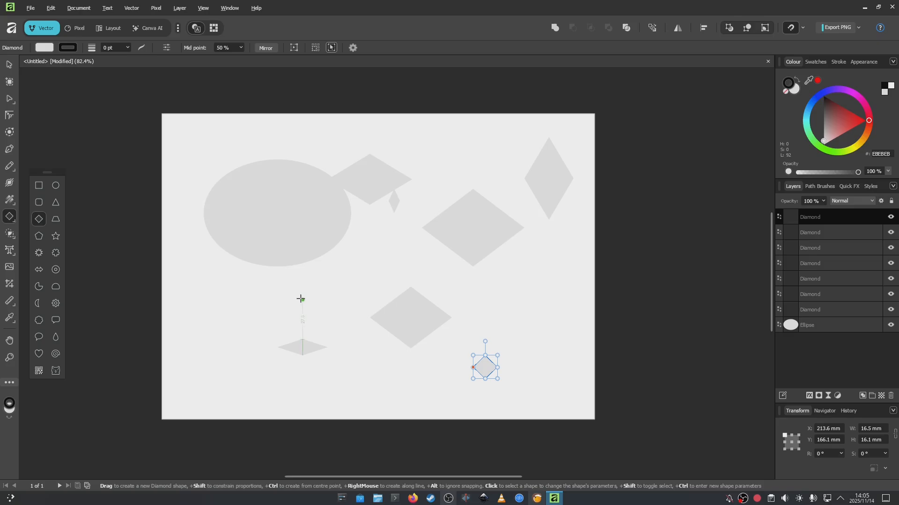
pyautogui.moveTo(302, 298); pyautogui.dragTo(335, 335)
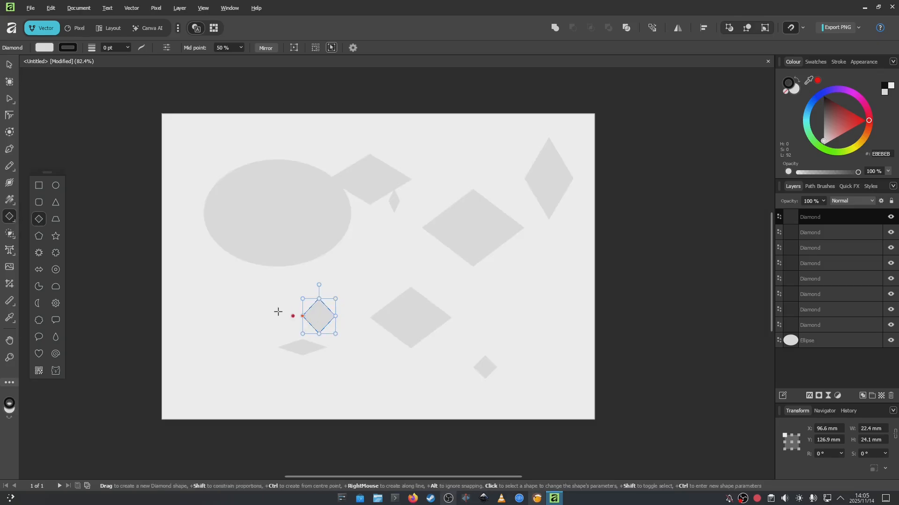
pyautogui.moveTo(210, 294); pyautogui.dragTo(278, 390)
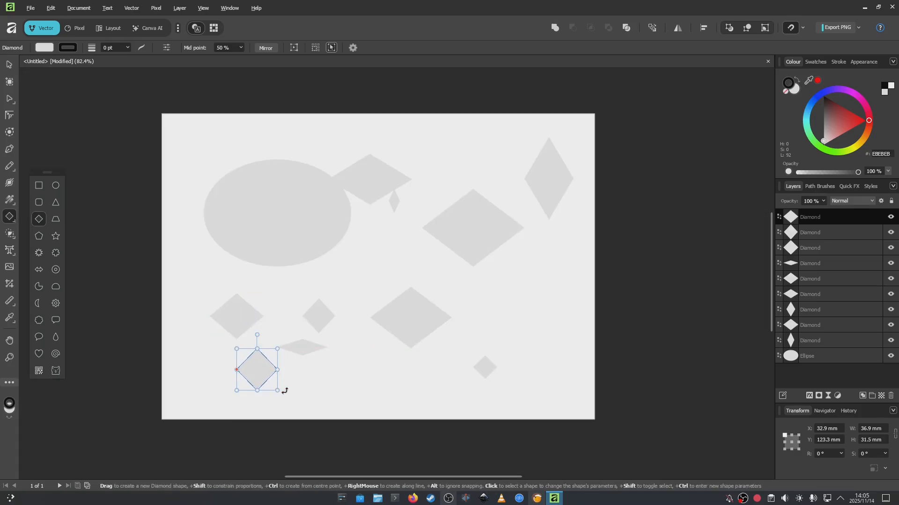
pyautogui.moveTo(339, 374); pyautogui.dragTo(418, 408)
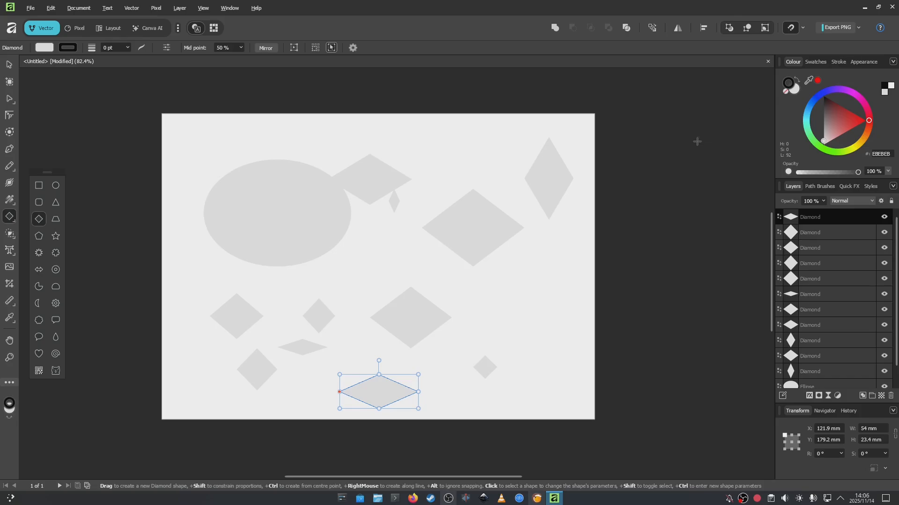
pyautogui.moveTo(485, 293); pyautogui.dragTo(576, 349)
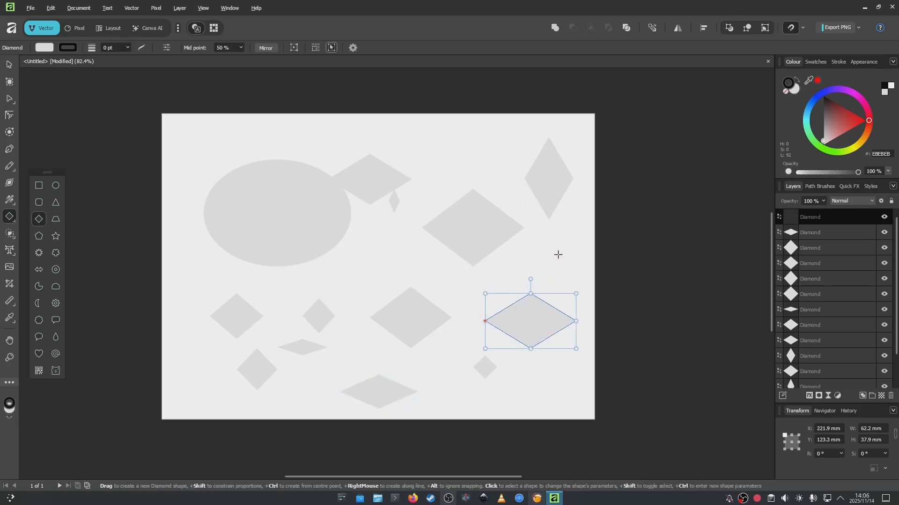
pyautogui.moveTo(558, 255)
pyautogui.mouseDown()
pyautogui.moveTo(594, 299)
pyautogui.moveTo(526, 262)
pyautogui.moveTo(476, 288)
pyautogui.mouseUp()
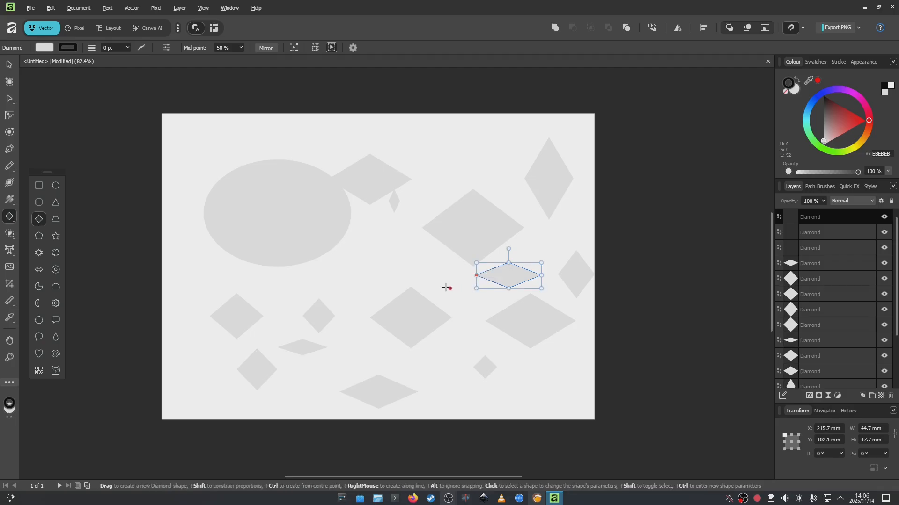
pyautogui.moveTo(370, 260); pyautogui.dragTo(428, 287)
pyautogui.moveTo(177, 156); pyautogui.dragTo(588, 452)
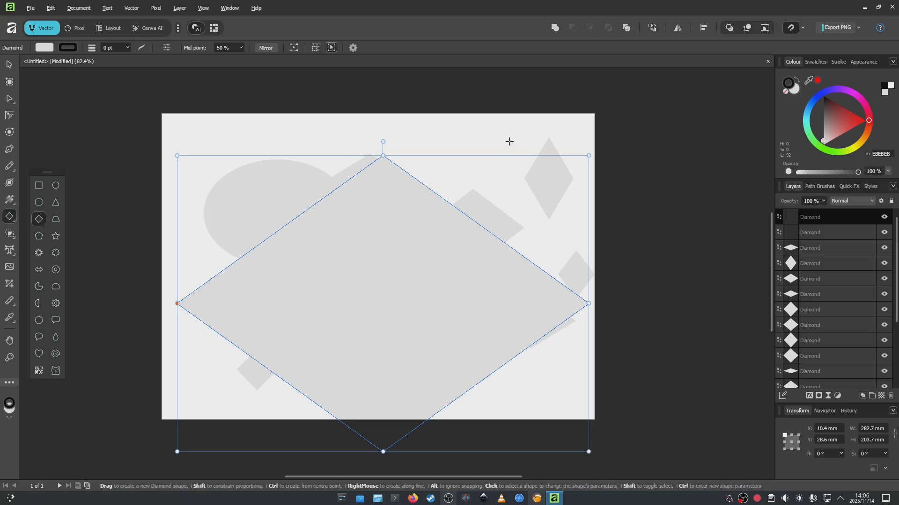
# - Select the ellipse with the Move tool, and close Affinity
pyautogui.click(8, 66)
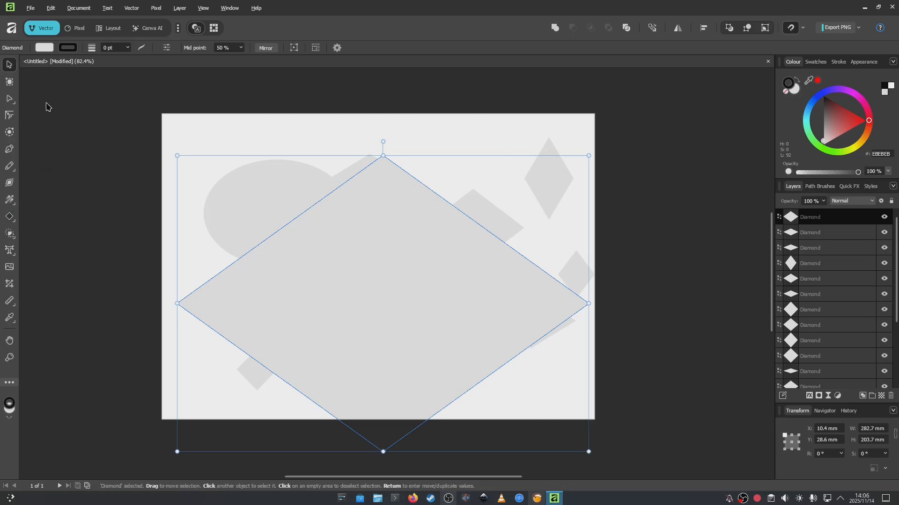
pyautogui.click(275, 203)
pyautogui.click(892, 7)
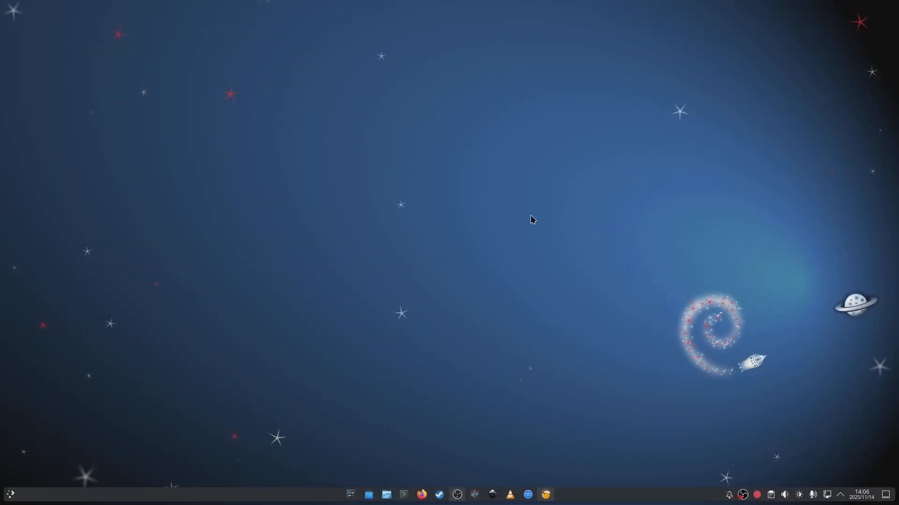
# - Switch to the Lutris window and look through the actions available for the Affinity Suite entry
pyautogui.click(545, 501)
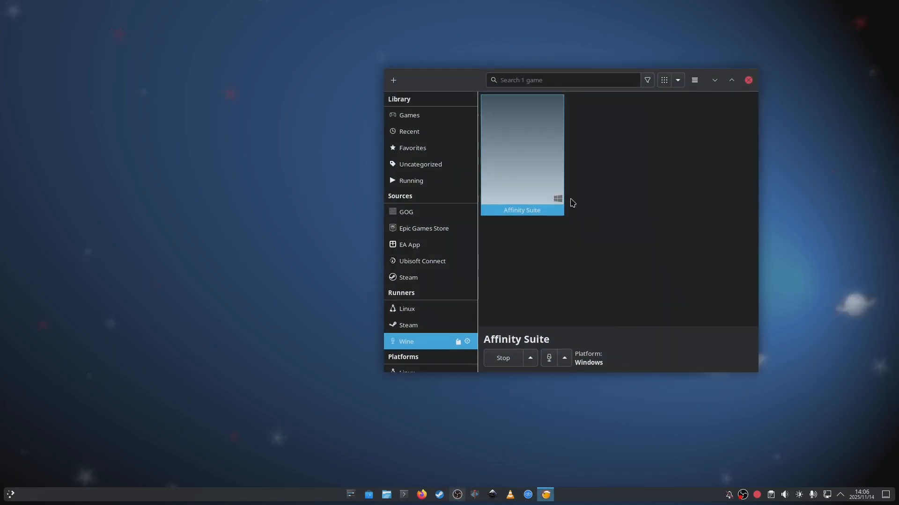
pyautogui.rightClick(507, 206)
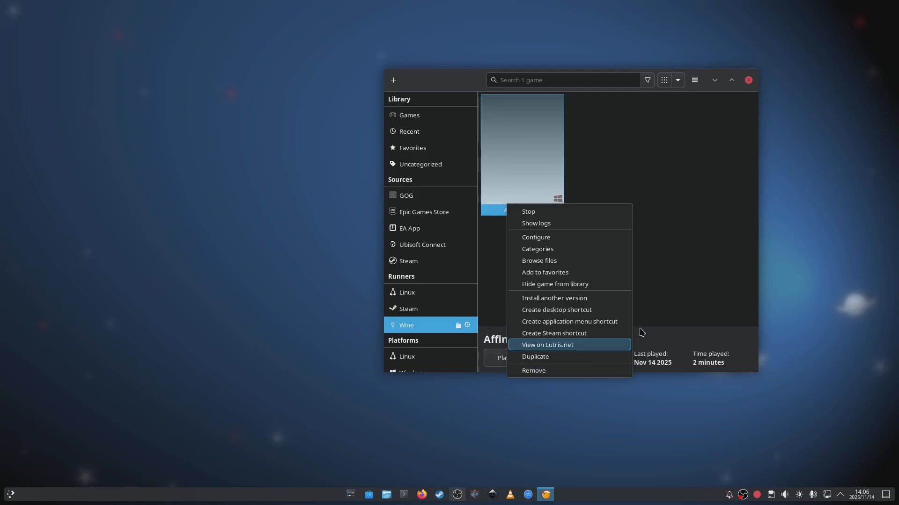
pyautogui.click(685, 290)
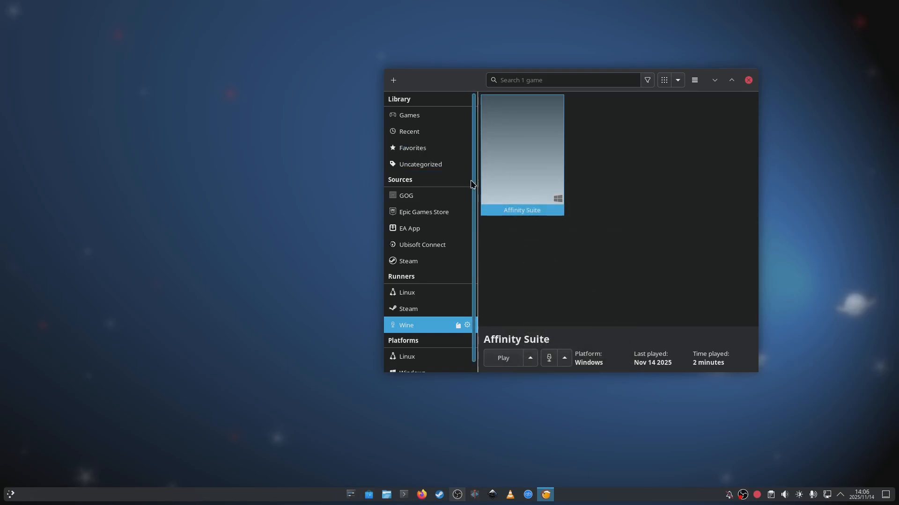
# - Check which Wine versions the Wine runner's settings offer, discard the dialog without saving, and close Lutris
pyautogui.click(467, 327)
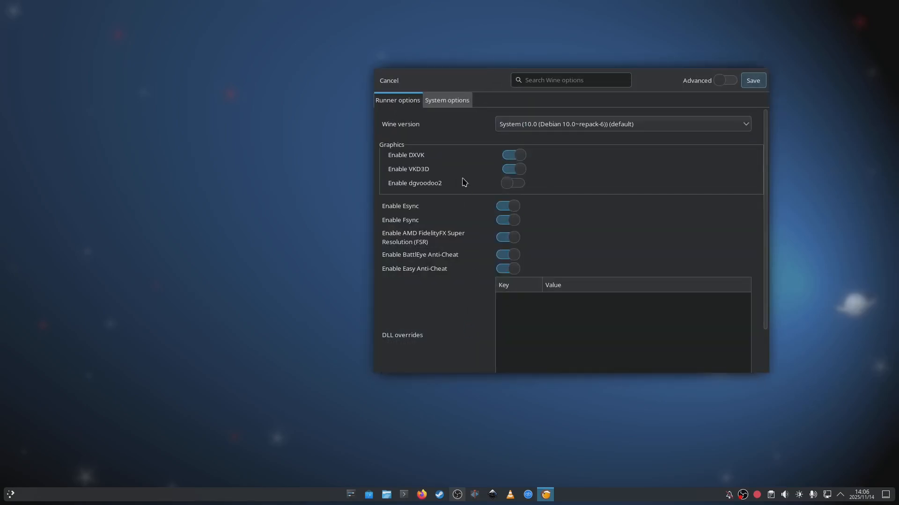
pyautogui.click(538, 129)
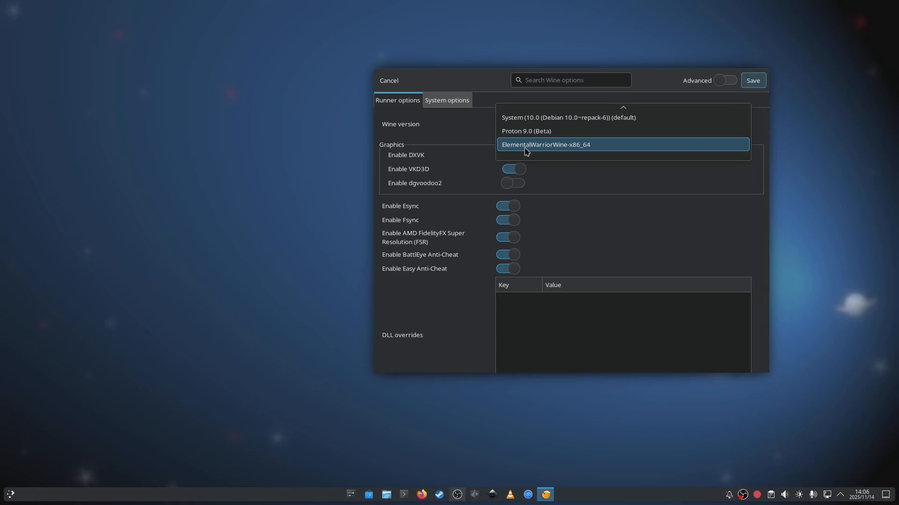
pyautogui.click(467, 140)
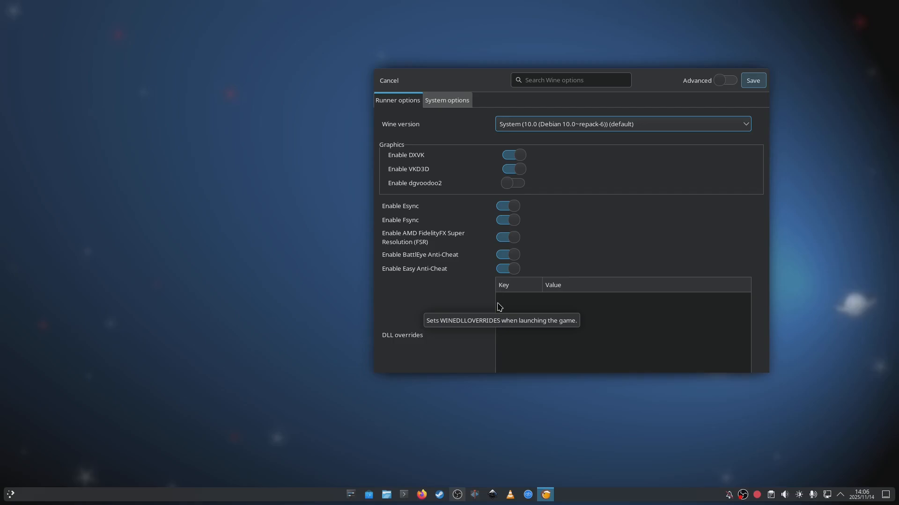
pyautogui.click(393, 85)
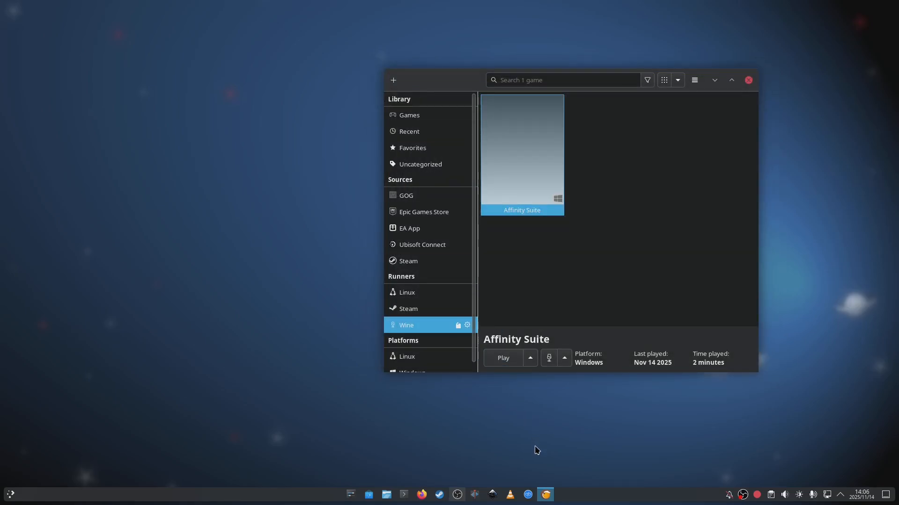
pyautogui.click(748, 80)
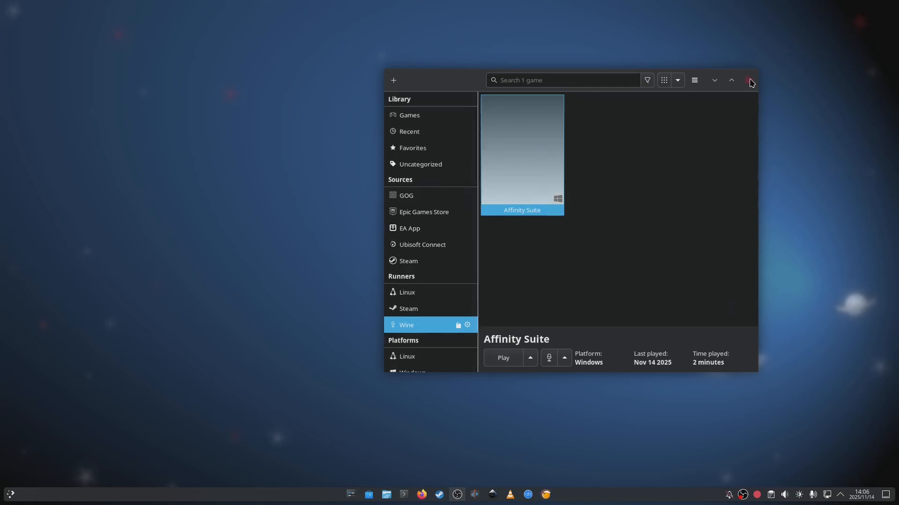